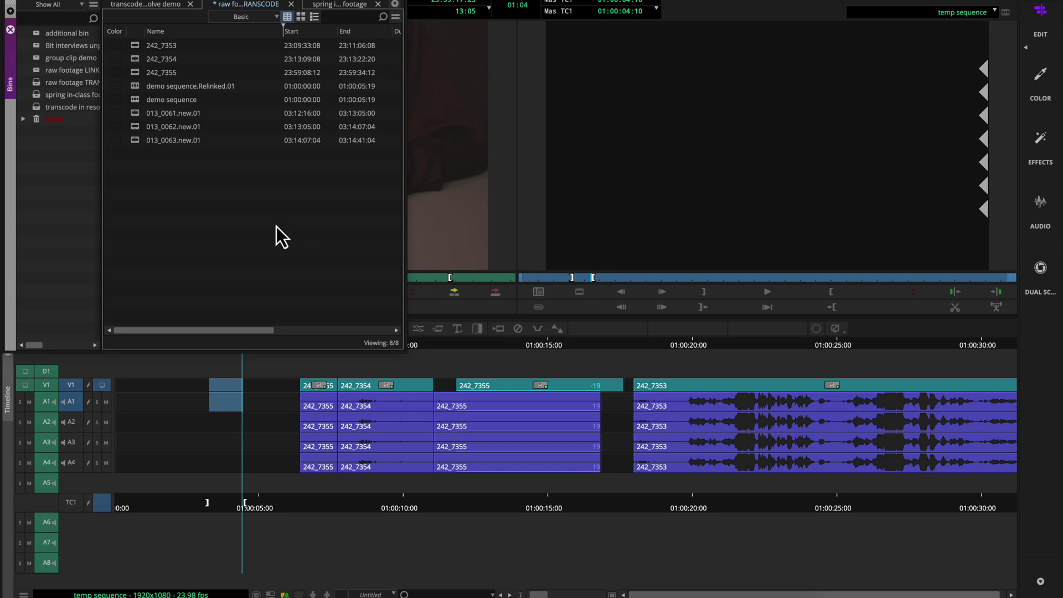
# Review the item types in the raw footage TRANSCODE bin's Set Bin Display options without changing them.
pyautogui.rightClick(276, 227)
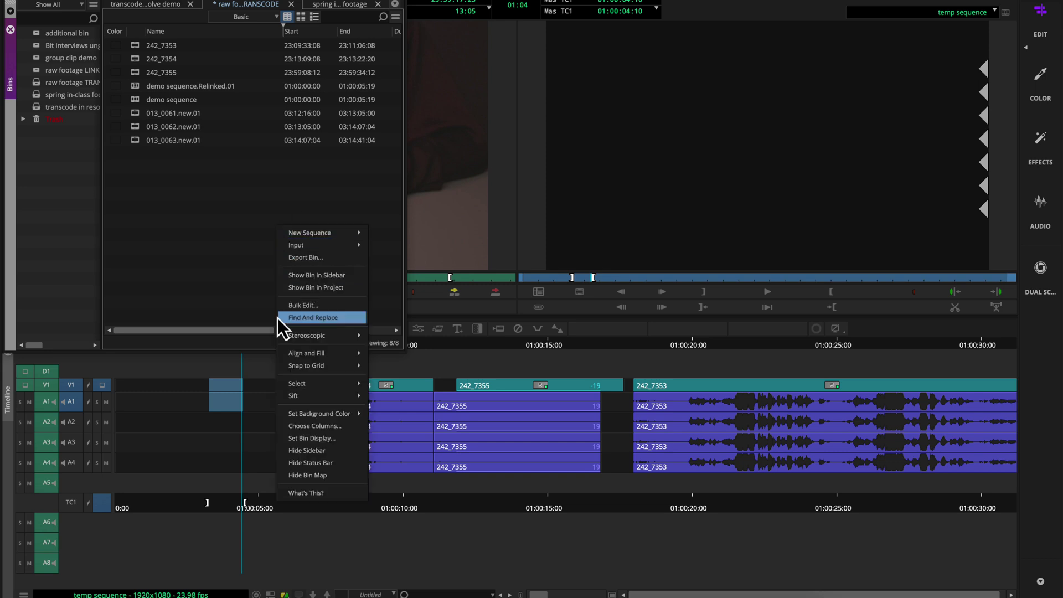
pyautogui.moveTo(354, 417)
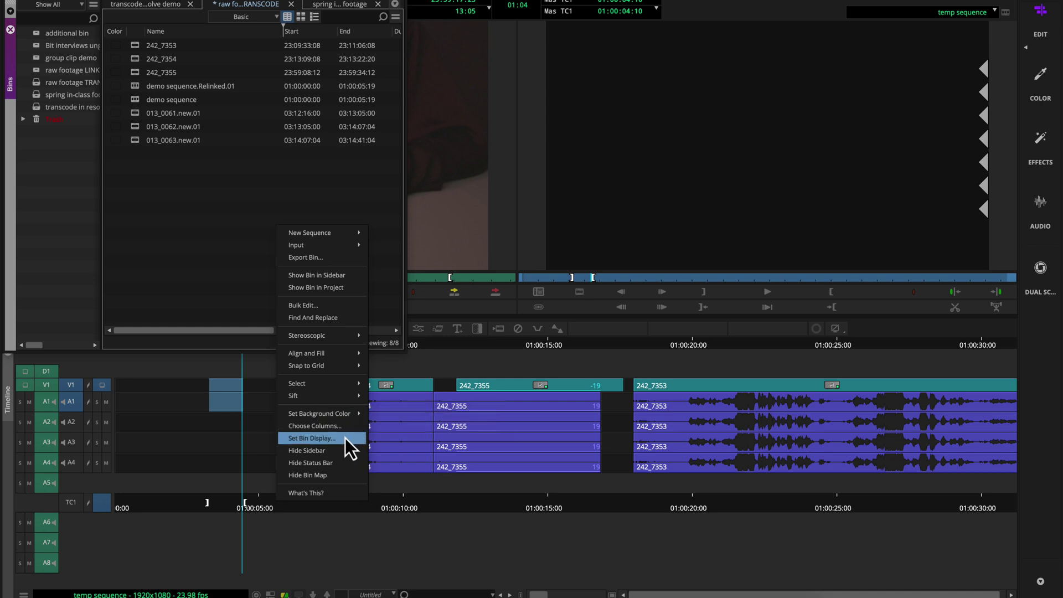
pyautogui.click(345, 439)
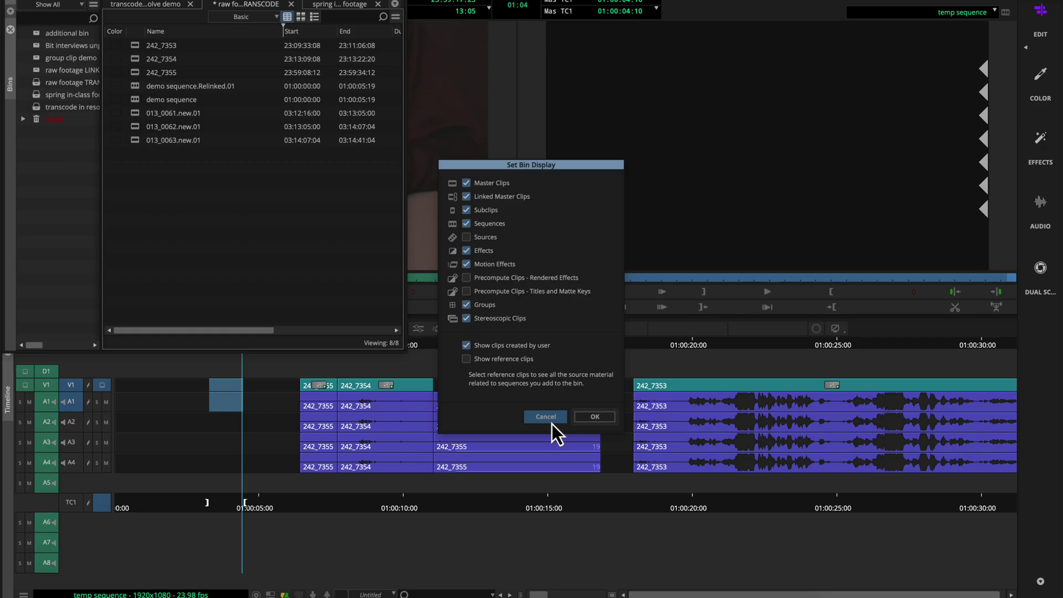
pyautogui.click(550, 423)
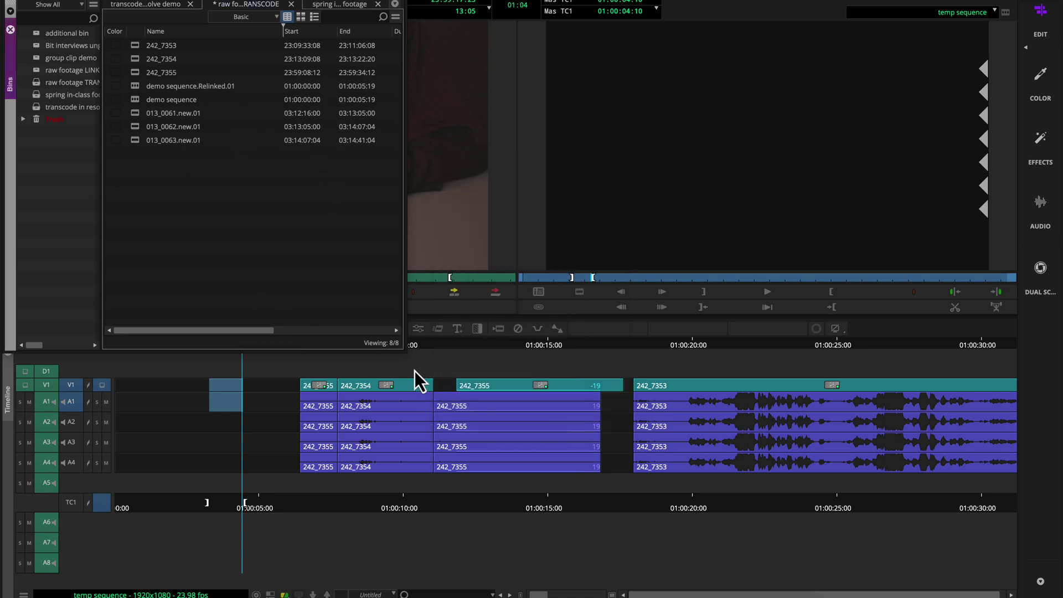
# Enlarge the bin window and cycle its view through Custom and Editing to Film.
pyautogui.moveTo(396, 351); pyautogui.dragTo(793, 379)
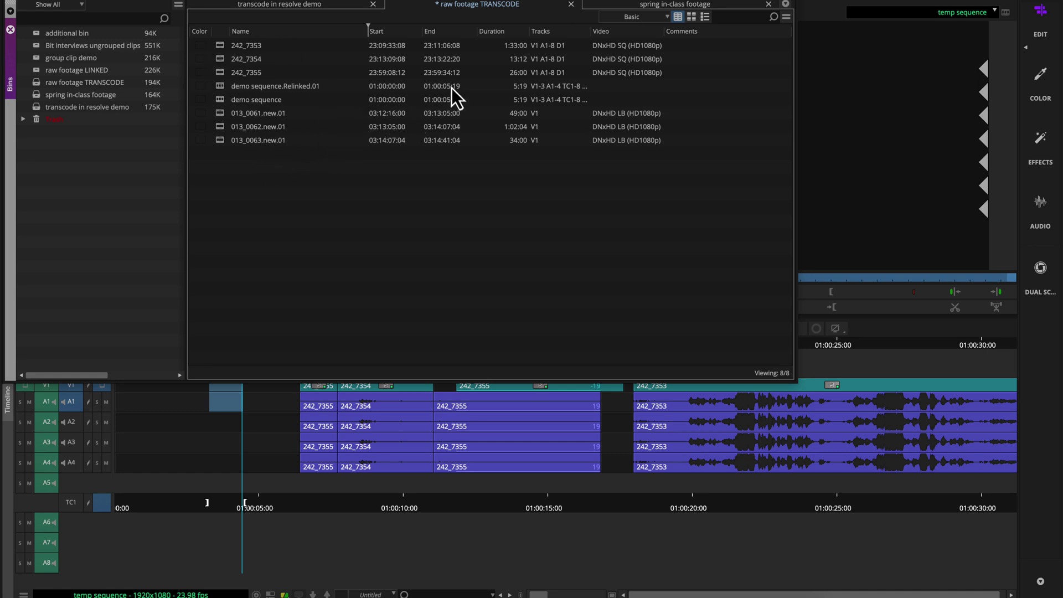
pyautogui.click(664, 17)
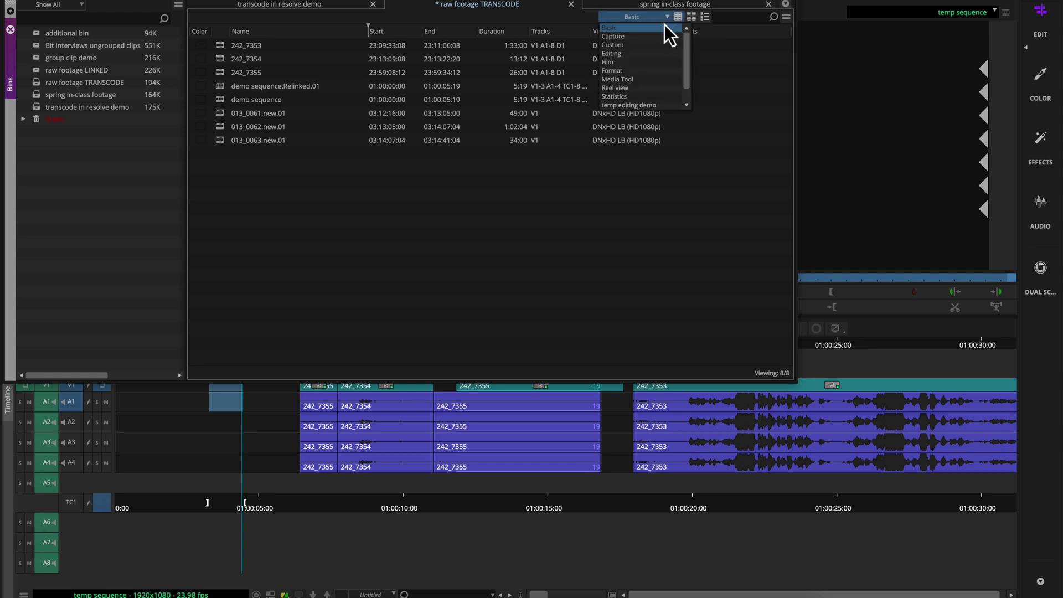
pyautogui.click(652, 46)
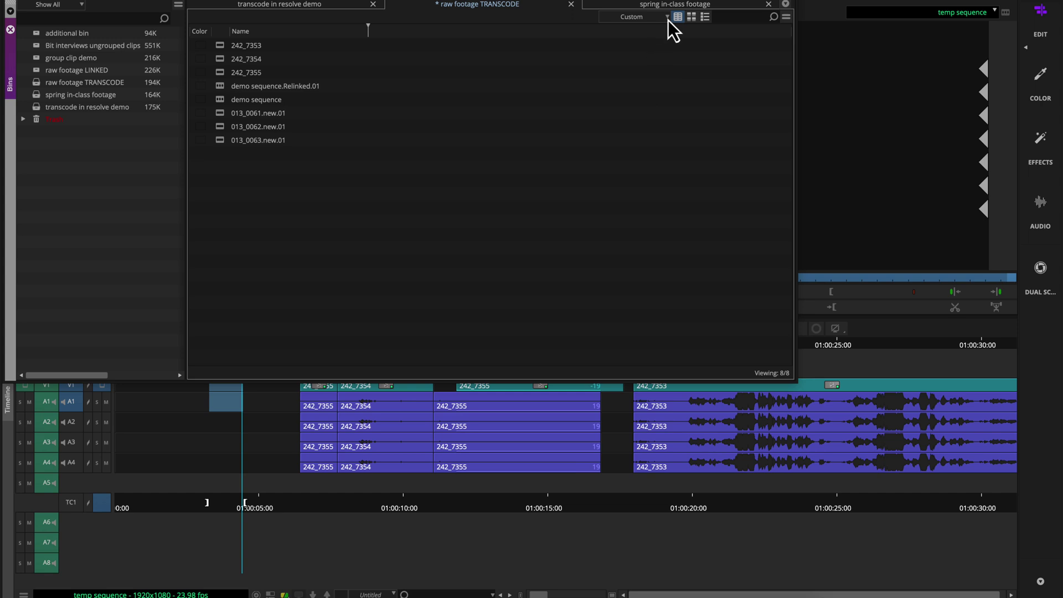
pyautogui.click(668, 20)
pyautogui.click(655, 51)
pyautogui.click(667, 18)
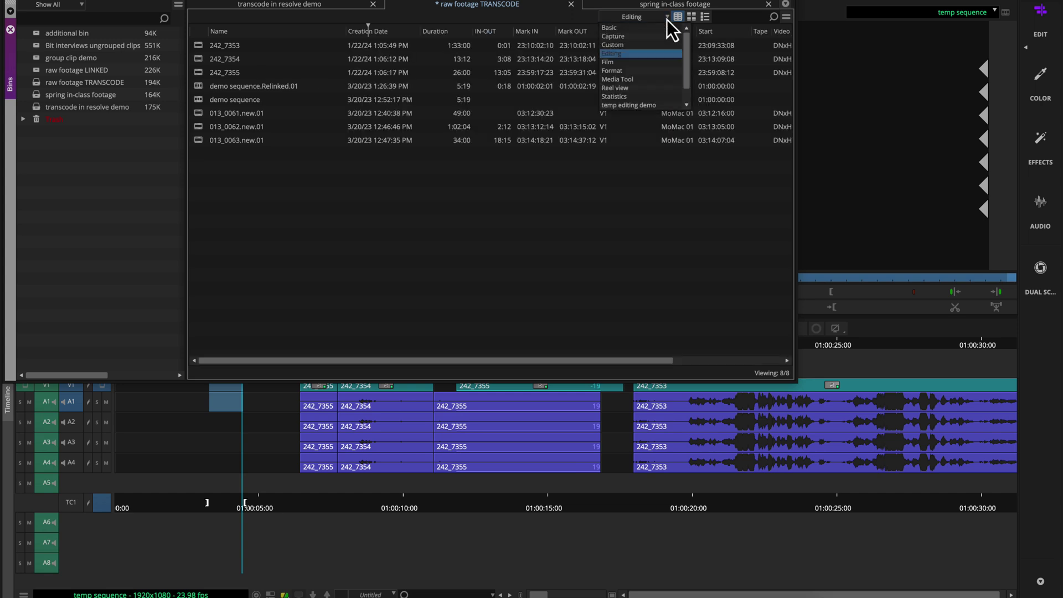
pyautogui.click(653, 61)
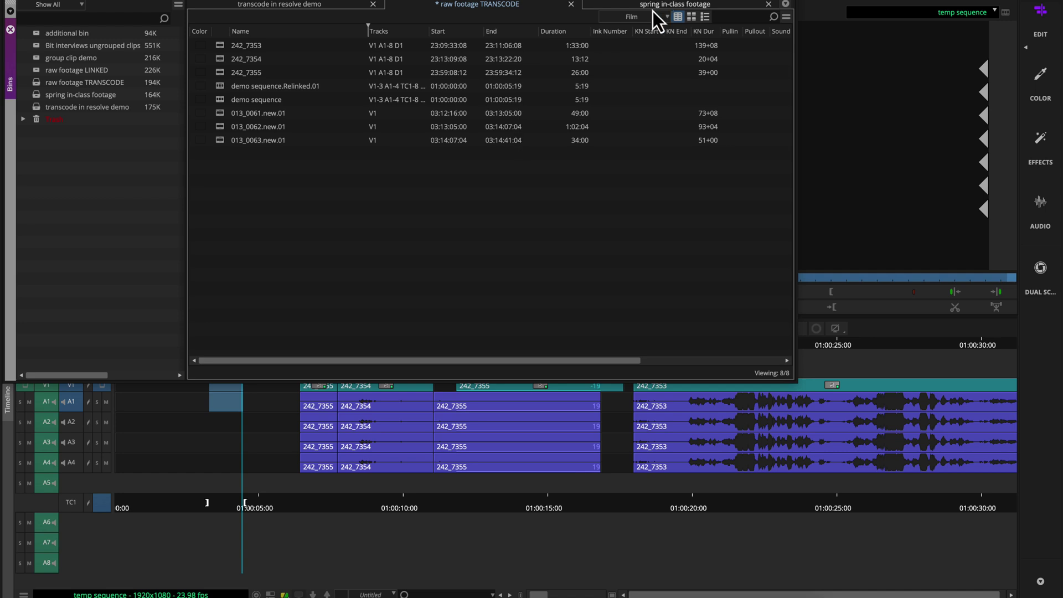
# Compare the Custom bin view with the Film view and examine the full range of Film columns.
pyautogui.click(667, 19)
pyautogui.click(656, 44)
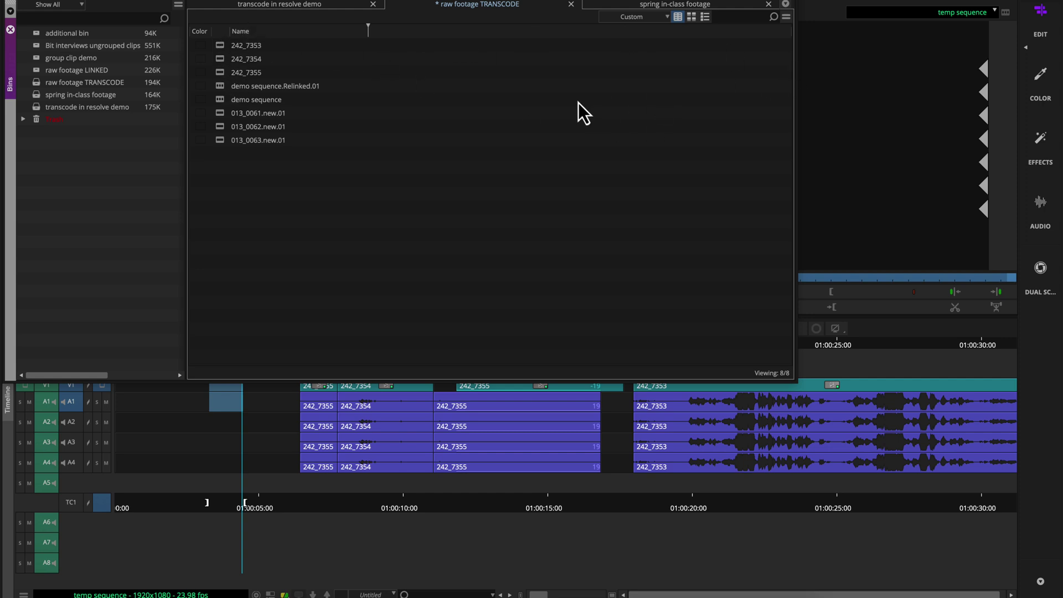
pyautogui.click(669, 20)
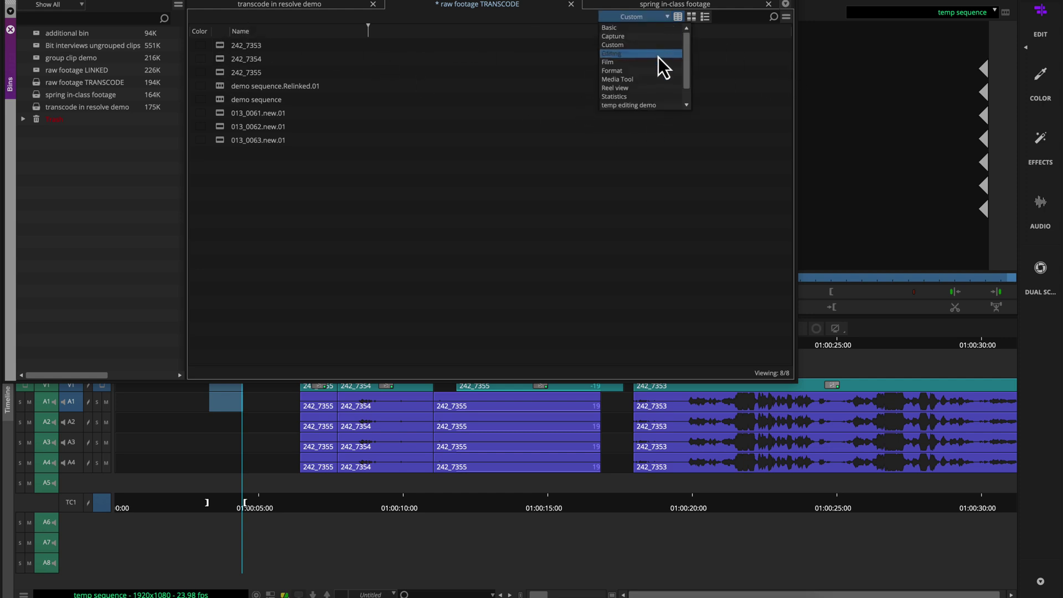
pyautogui.click(656, 66)
pyautogui.hscroll(5, 559, 138)
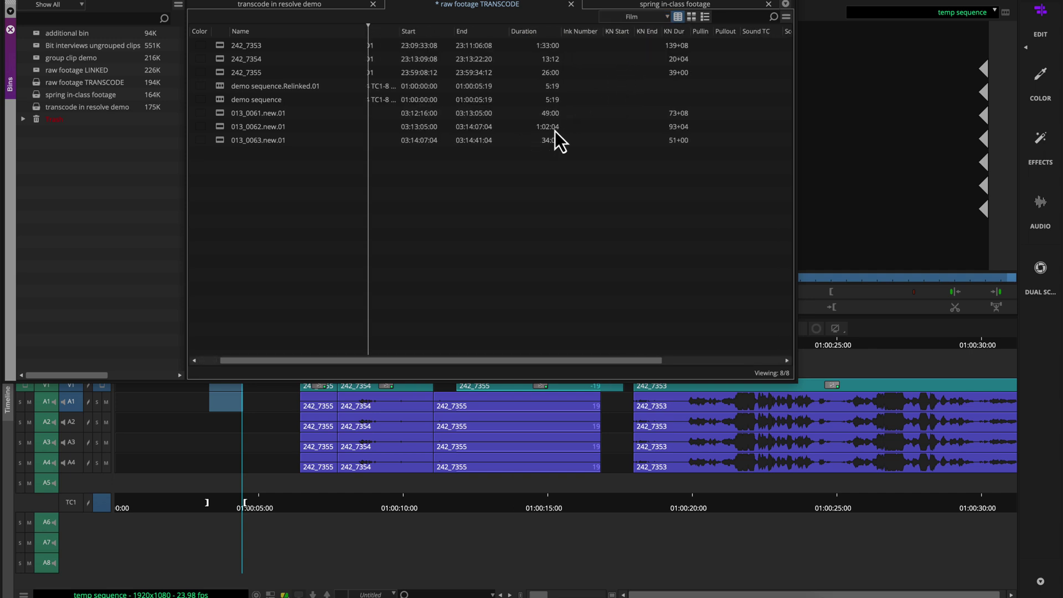
pyautogui.hscroll(-5, 559, 141)
pyautogui.hscroll(5, 555, 131)
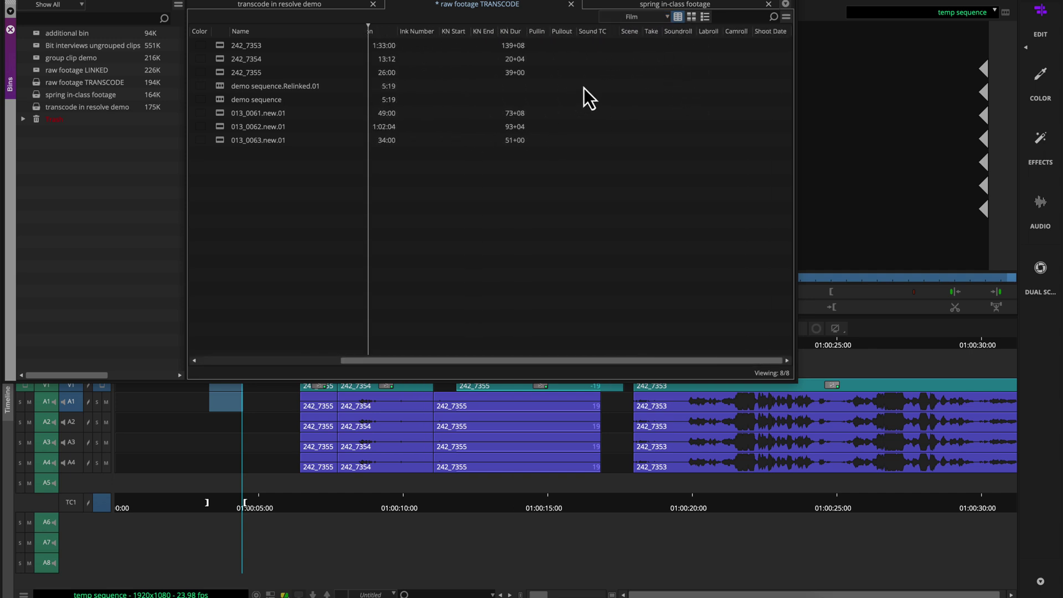
pyautogui.hscroll(-5, 584, 87)
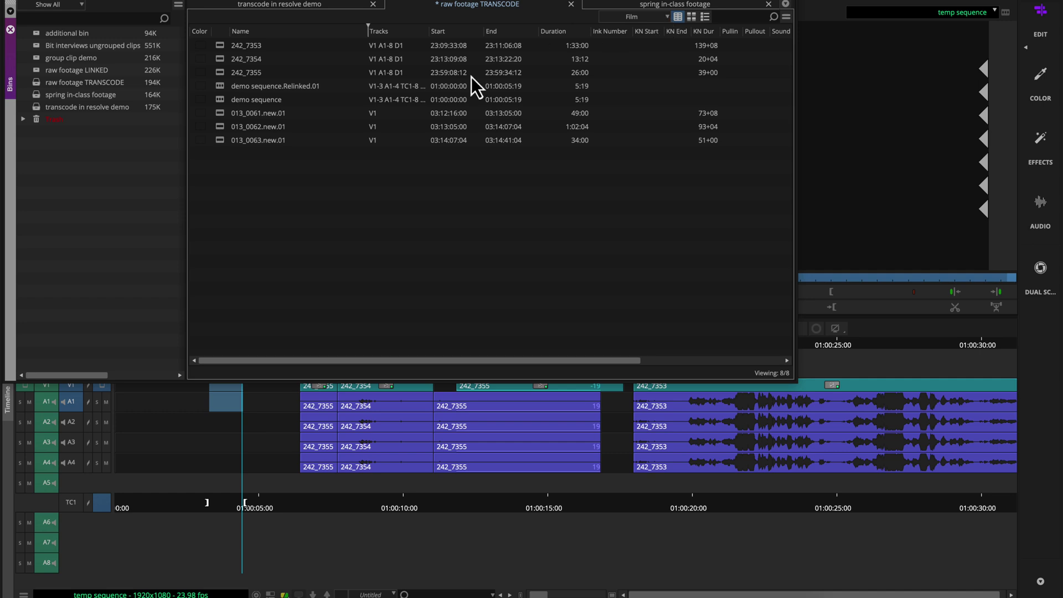
pyautogui.click(669, 18)
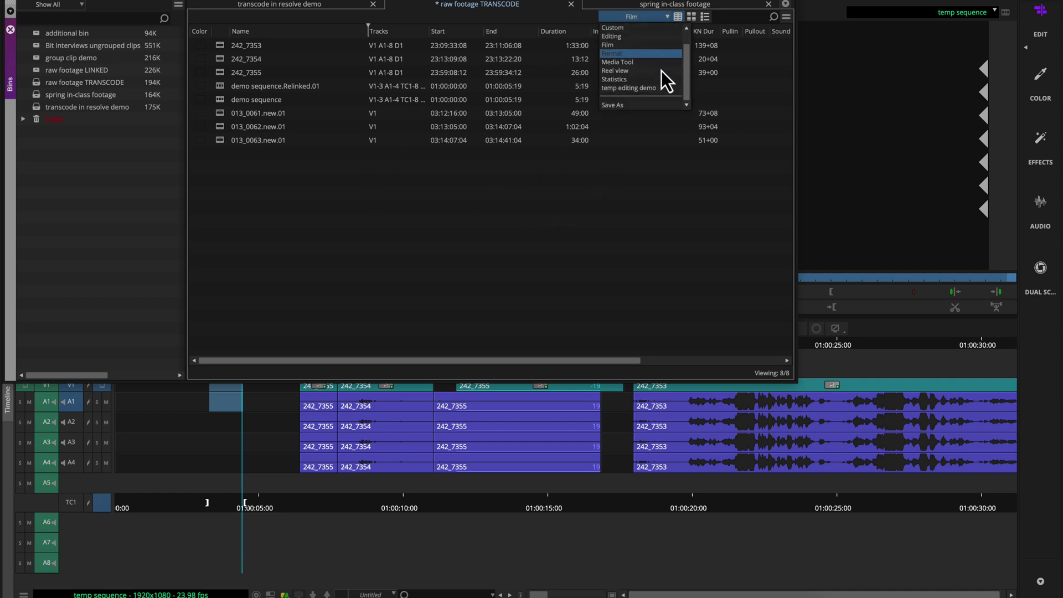
pyautogui.click(617, 175)
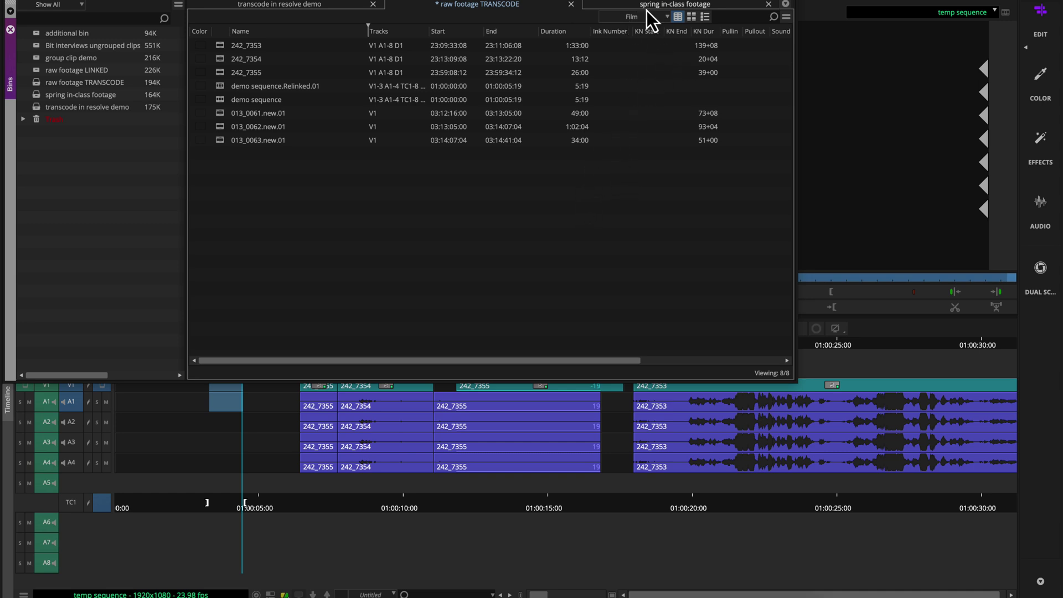
# Open the bin's column selection and deselect the Pullin and Pullout columns.
pyautogui.rightClick(525, 204)
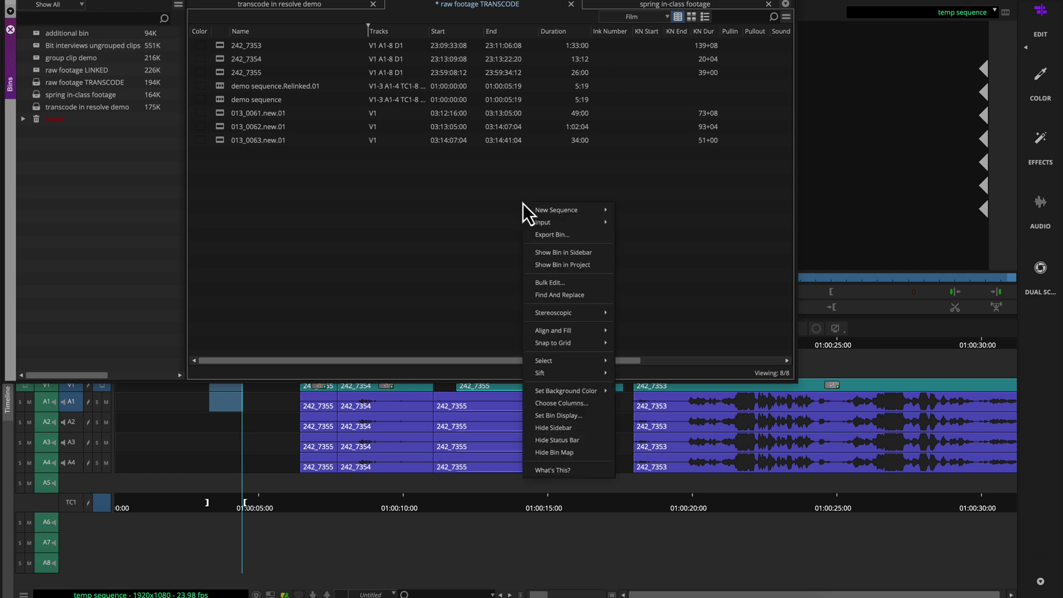
pyautogui.click(540, 407)
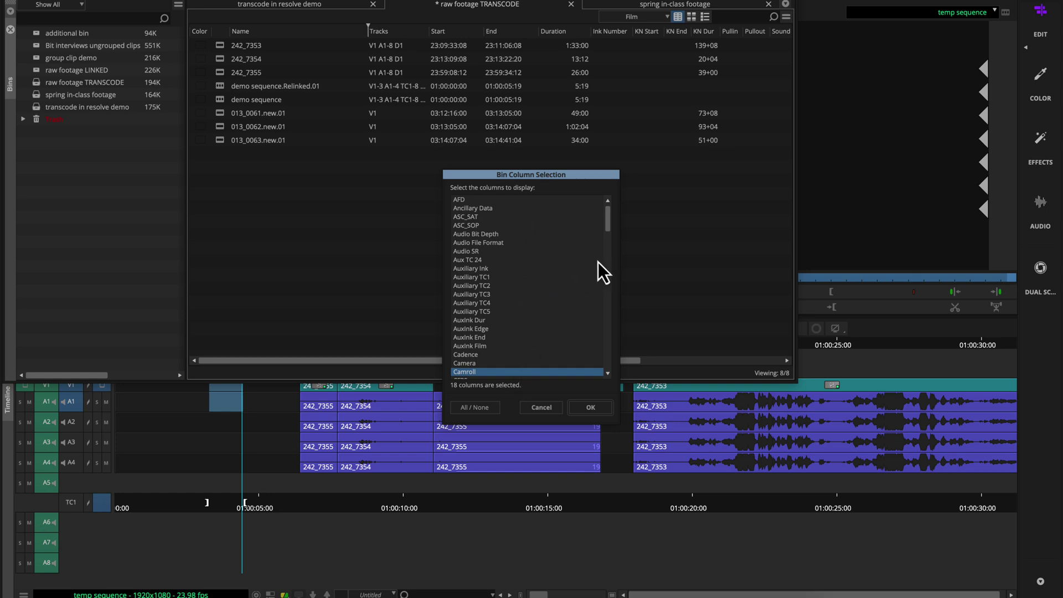
pyautogui.moveTo(609, 216); pyautogui.dragTo(600, 388)
pyautogui.moveTo(610, 223); pyautogui.dragTo(597, 363)
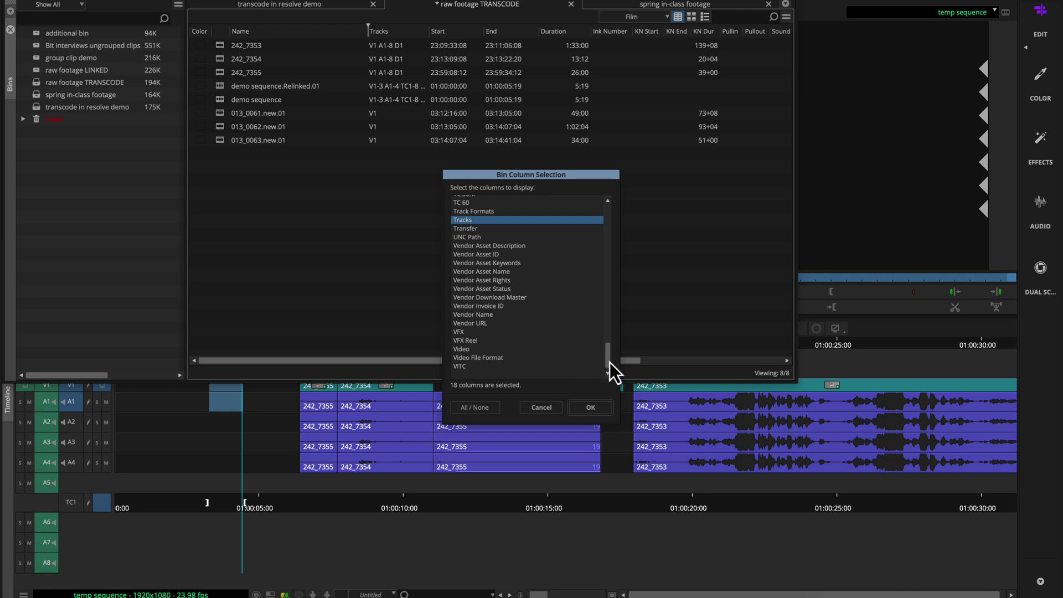
pyautogui.moveTo(610, 363); pyautogui.dragTo(609, 310)
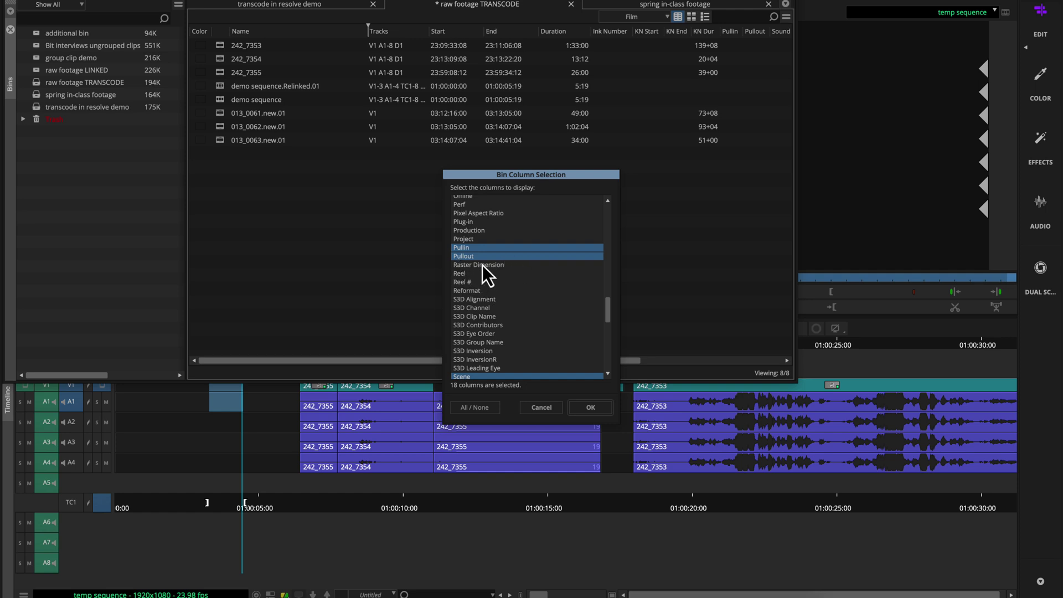
pyautogui.click(472, 250)
pyautogui.click(472, 256)
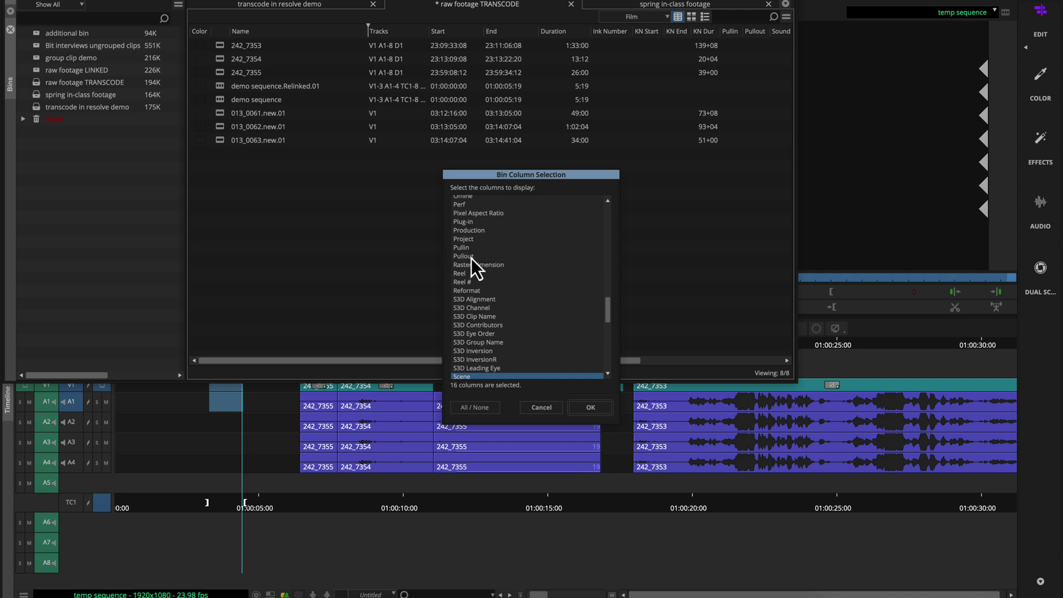
# Add the Project, Reel, Offline, FPS, IN-OUT and Format columns to the bin column selection.
pyautogui.click(469, 240)
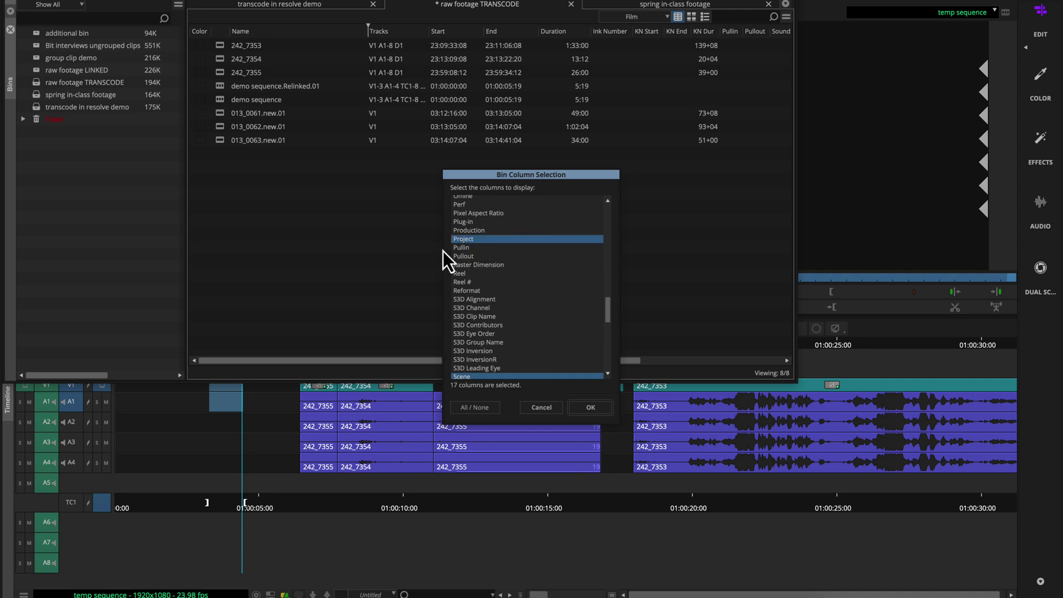
pyautogui.click(465, 273)
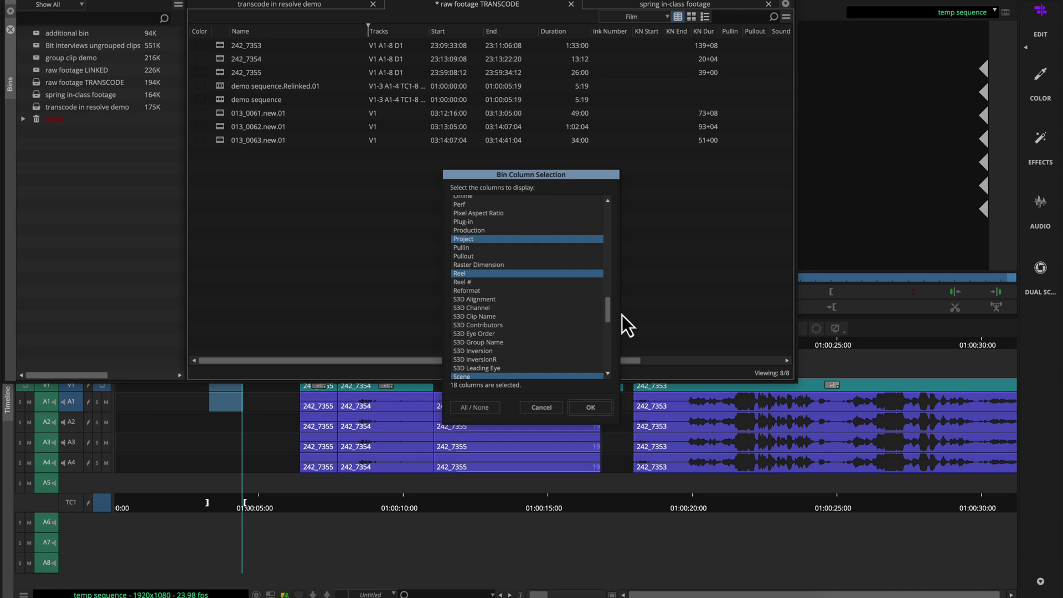
pyautogui.moveTo(608, 317)
pyautogui.mouseDown()
pyautogui.moveTo(609, 294)
pyautogui.moveTo(609, 303)
pyautogui.mouseUp()
pyautogui.click(465, 310)
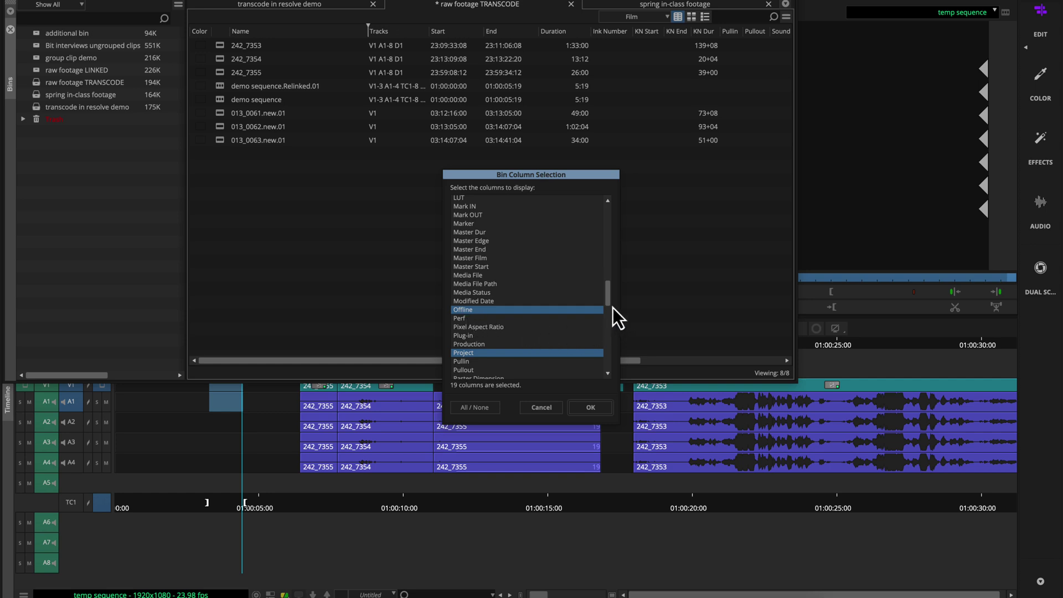
pyautogui.moveTo(609, 301)
pyautogui.mouseDown()
pyautogui.moveTo(608, 258)
pyautogui.moveTo(597, 263)
pyautogui.mouseUp()
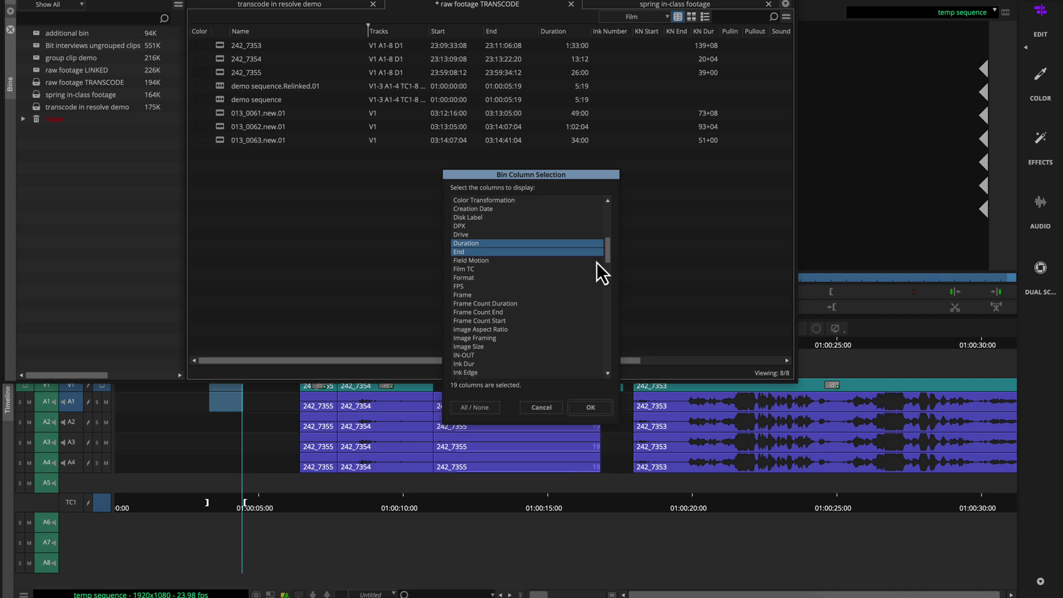
pyautogui.click(479, 290)
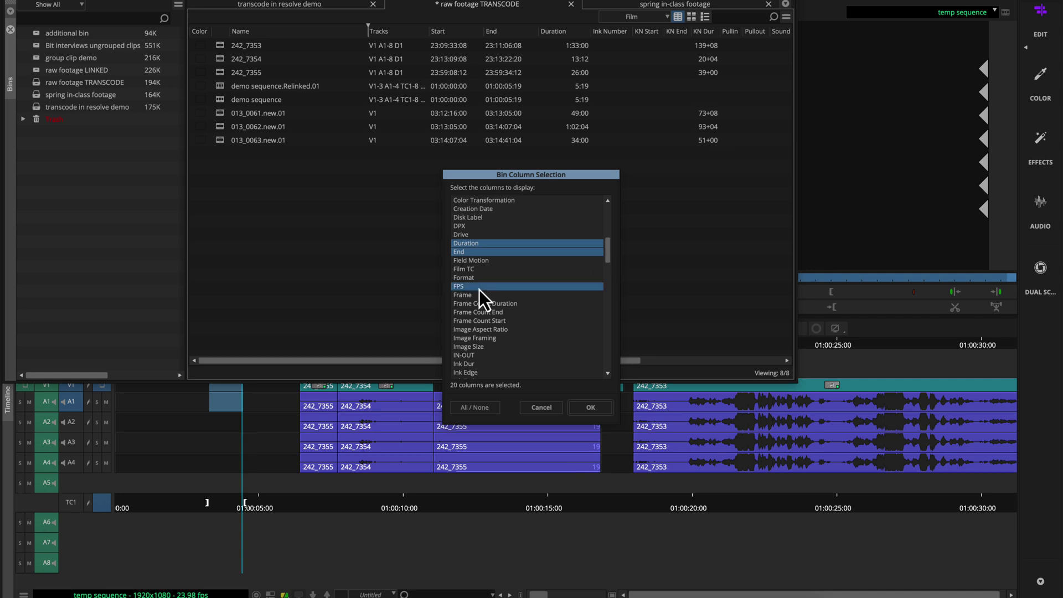
pyautogui.click(474, 356)
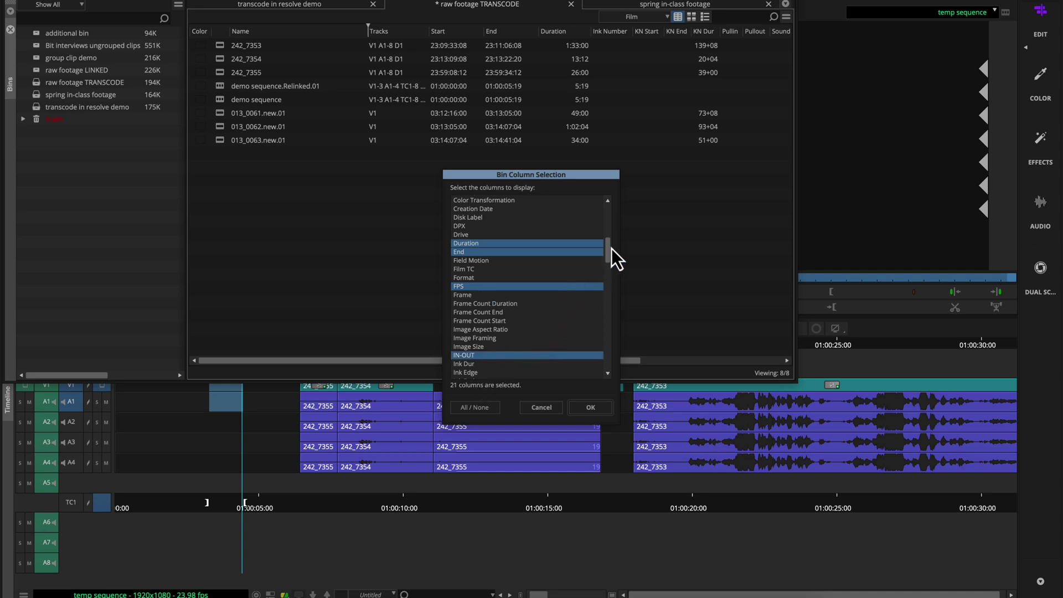
pyautogui.click(483, 279)
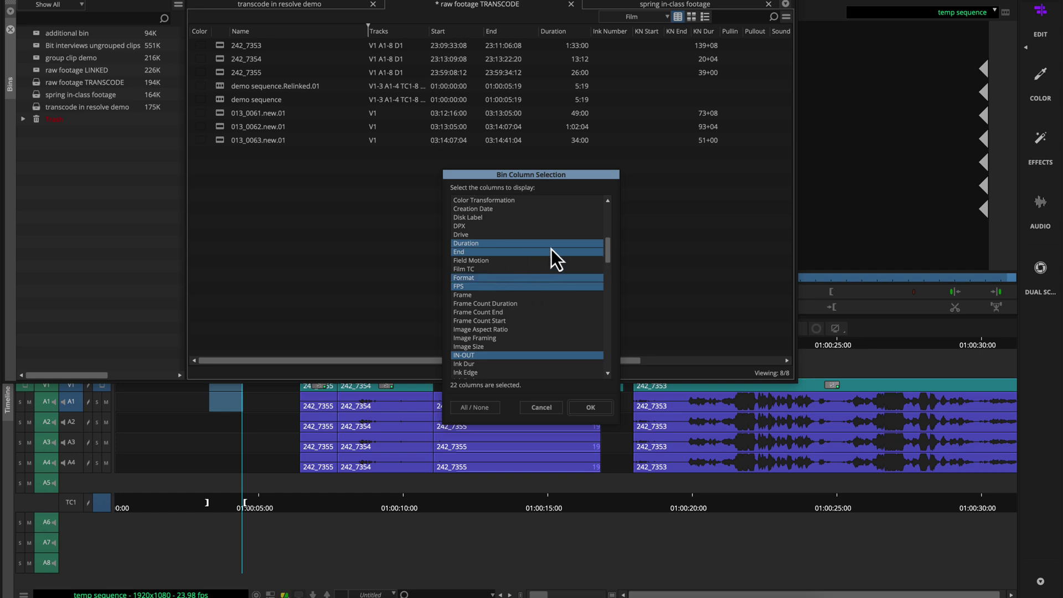
# Replace the Camroll column with Audio Bit Depth and Audio SR, and apply the column selection to the bin.
pyautogui.moveTo(607, 262); pyautogui.dragTo(609, 241)
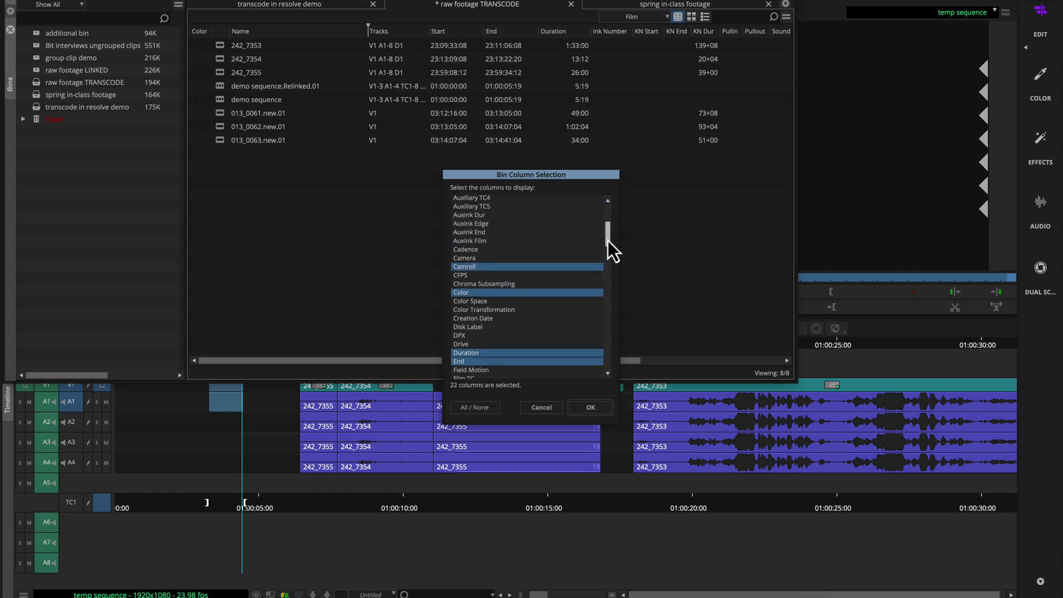
pyautogui.click(503, 267)
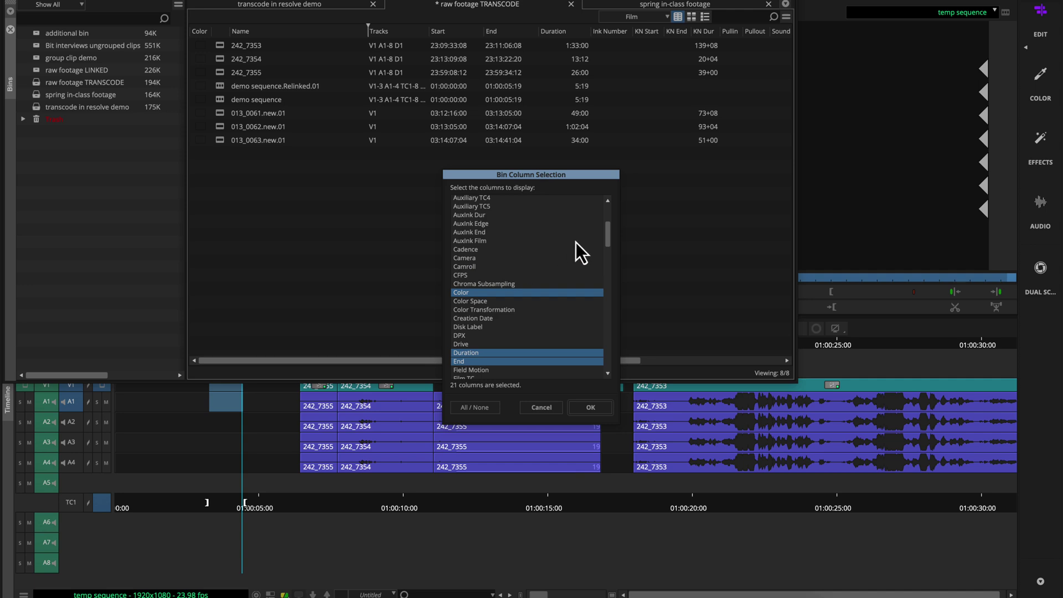
pyautogui.moveTo(612, 241); pyautogui.dragTo(607, 214)
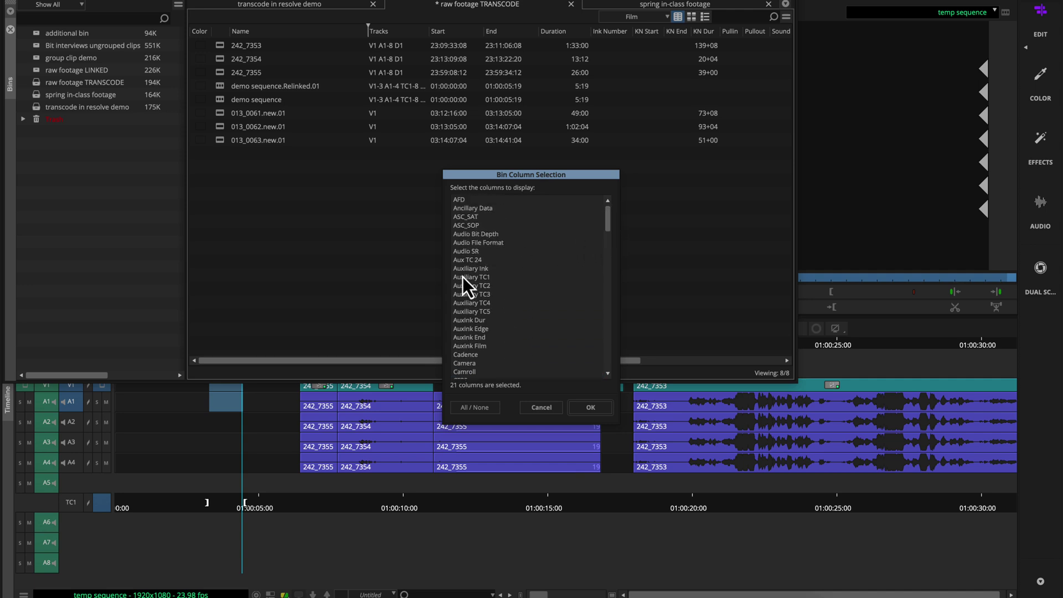
pyautogui.click(492, 235)
pyautogui.click(481, 252)
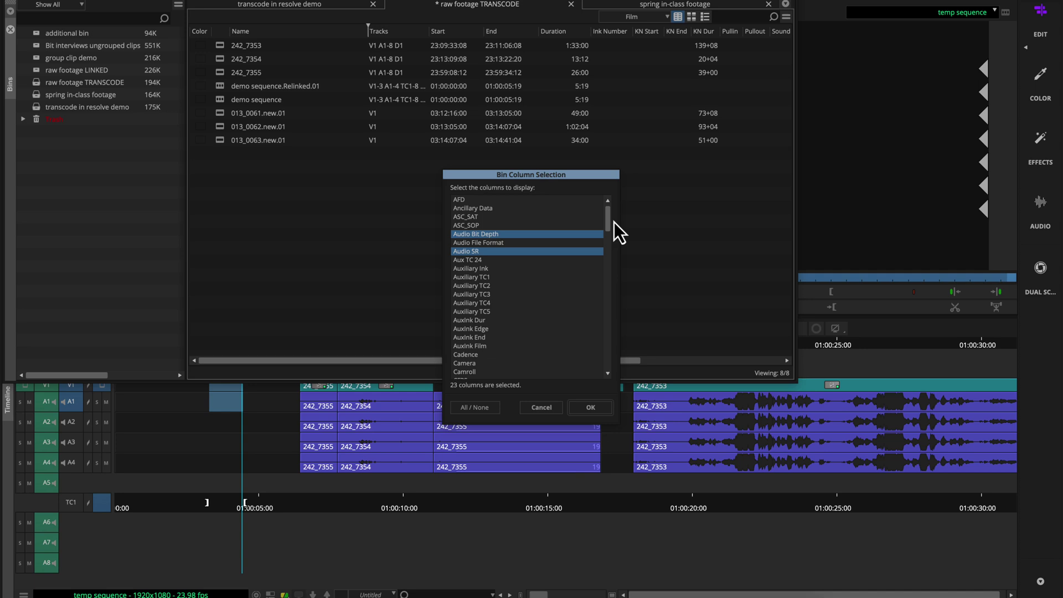
pyautogui.moveTo(611, 219); pyautogui.dragTo(609, 374)
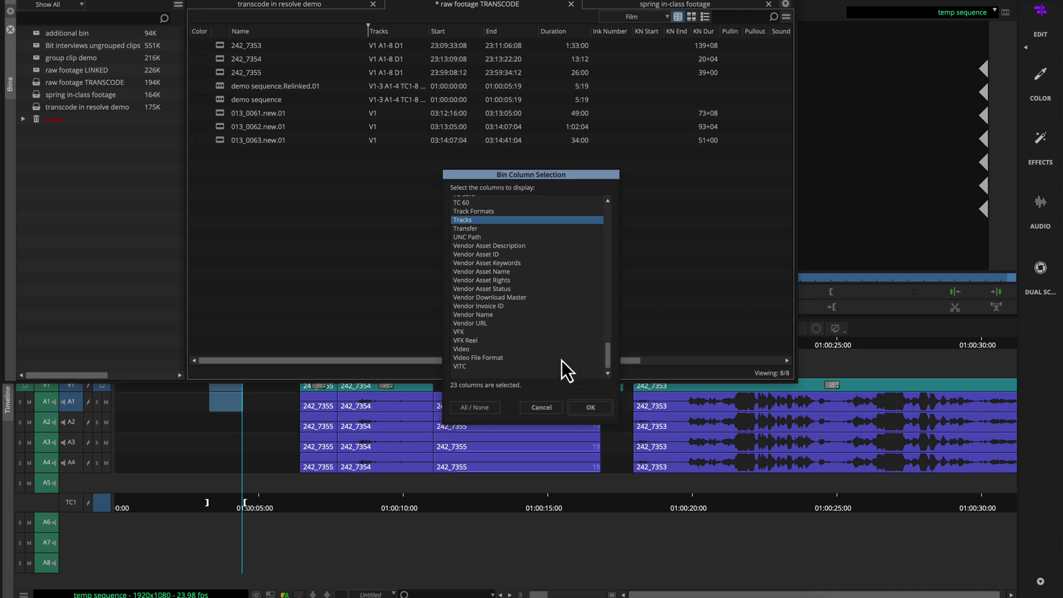
pyautogui.click(589, 408)
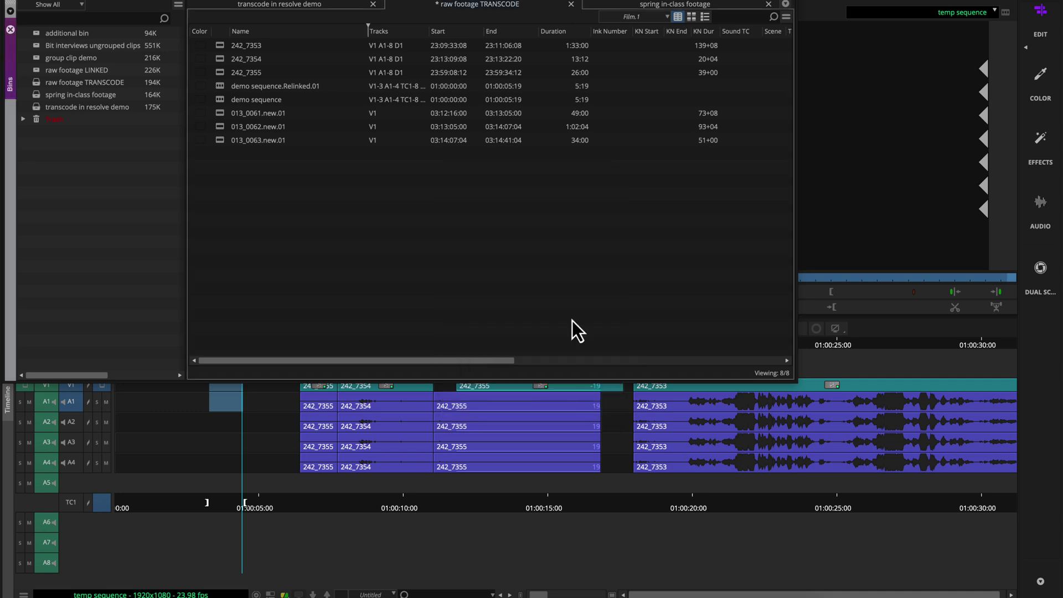
pyautogui.moveTo(450, 361); pyautogui.dragTo(671, 344)
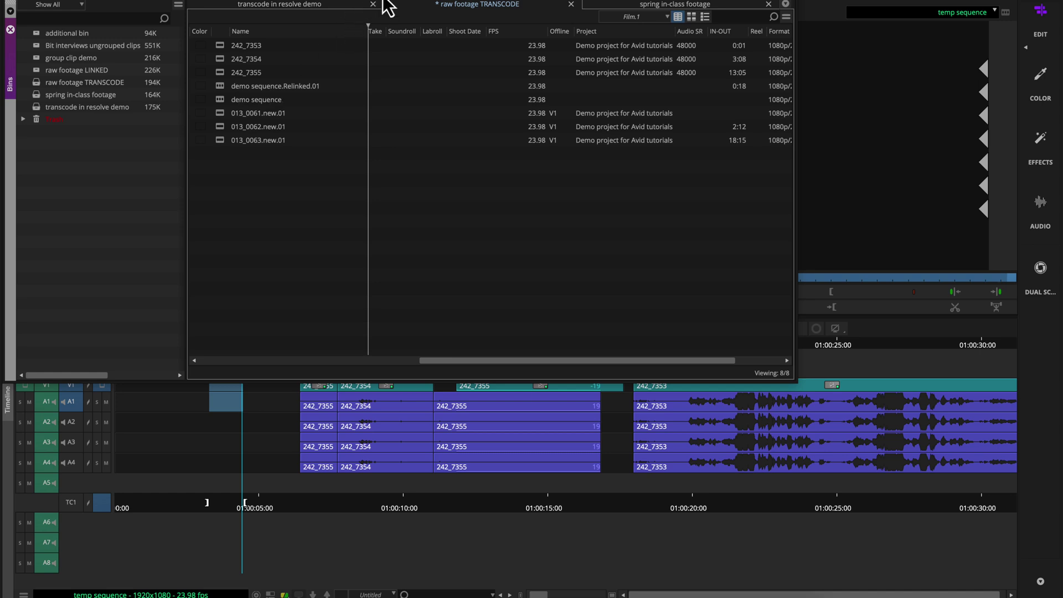
# Move the bin window down to reveal the monitors, open the clip 013_0061.new.01, and return the window to its place.
pyautogui.moveTo(385, 3); pyautogui.dragTo(465, 232)
pyautogui.doubleClick(300, 342)
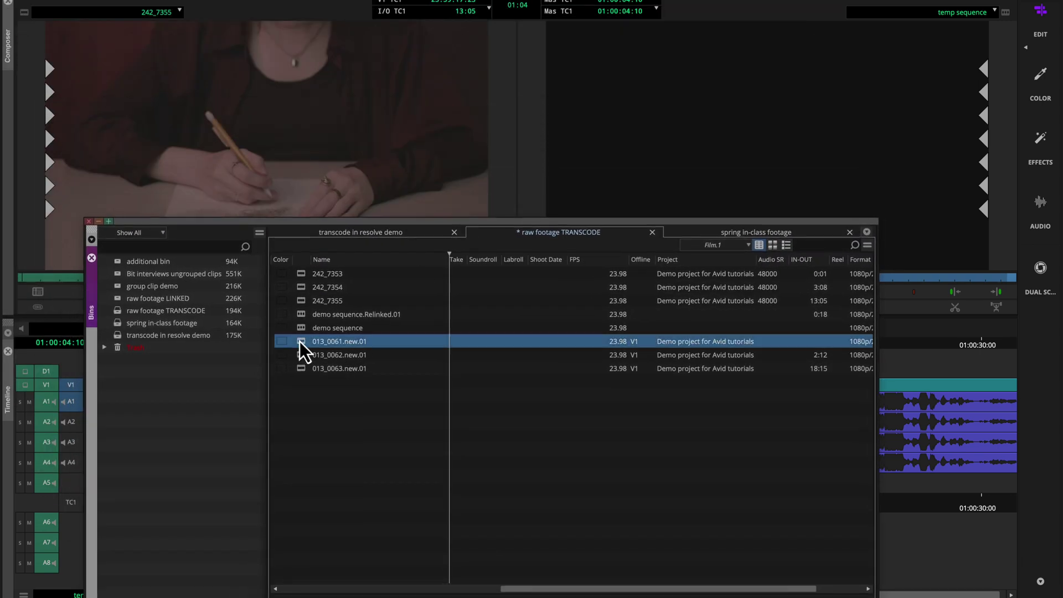
pyautogui.moveTo(320, 227); pyautogui.dragTo(230, 6)
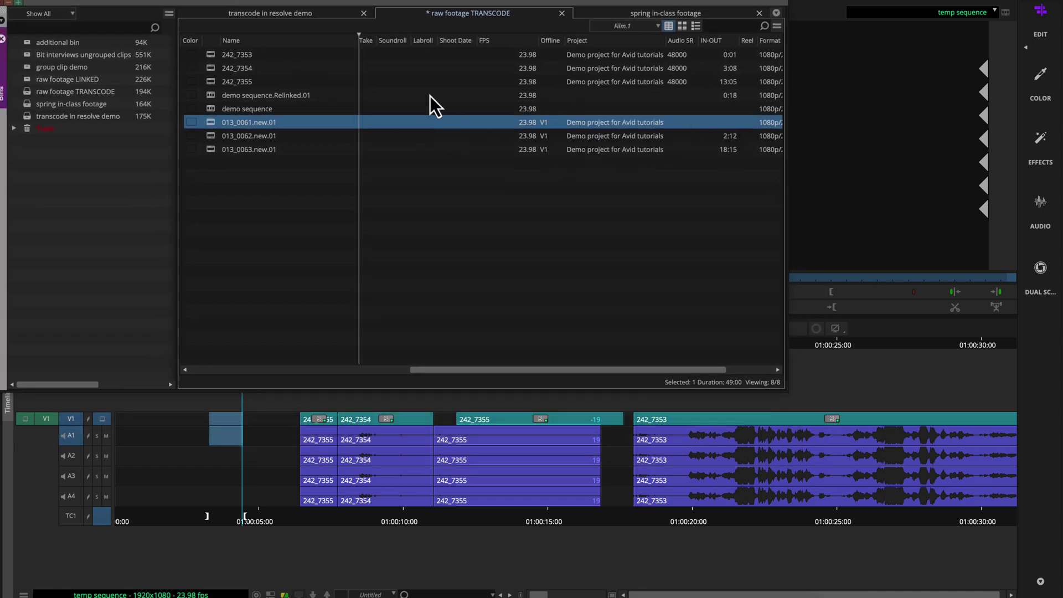
# Move the Start column ahead of Tracks and narrow the Name column beside it.
pyautogui.hscroll(3, 529, 128)
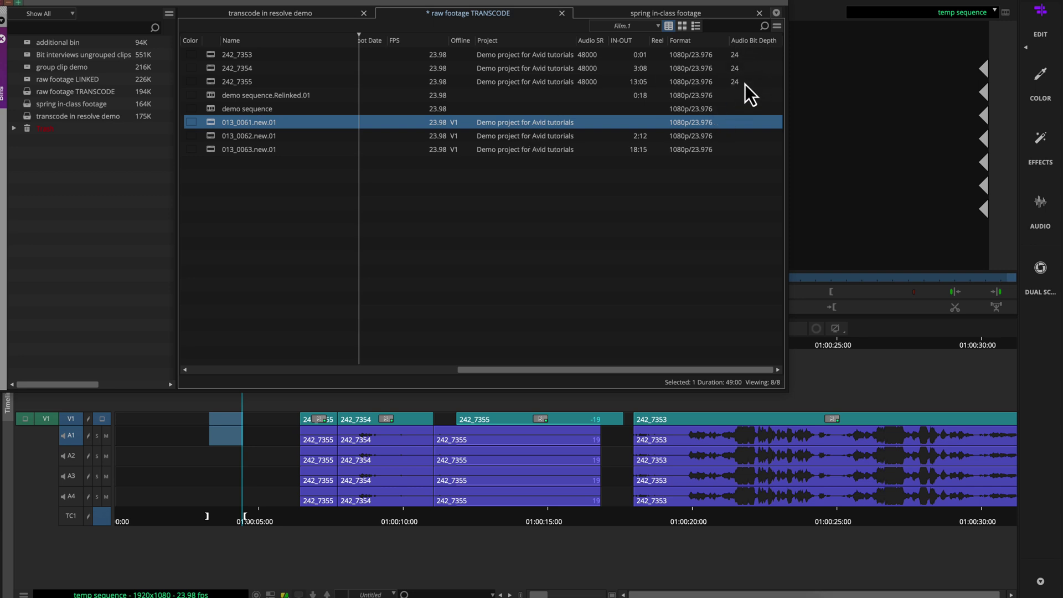
pyautogui.hscroll(-5, 745, 85)
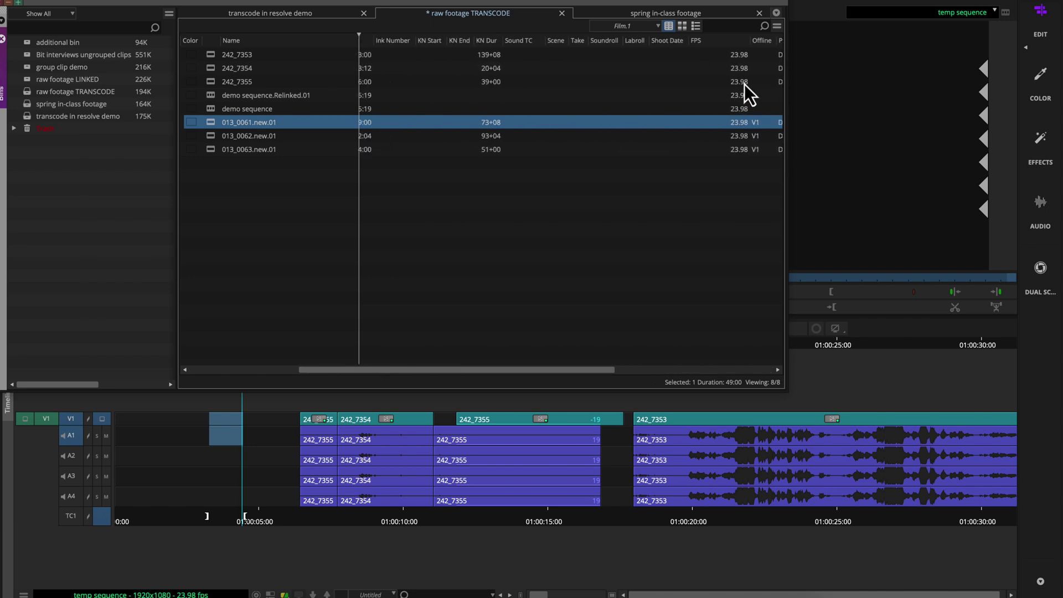
pyautogui.hscroll(-3, 745, 84)
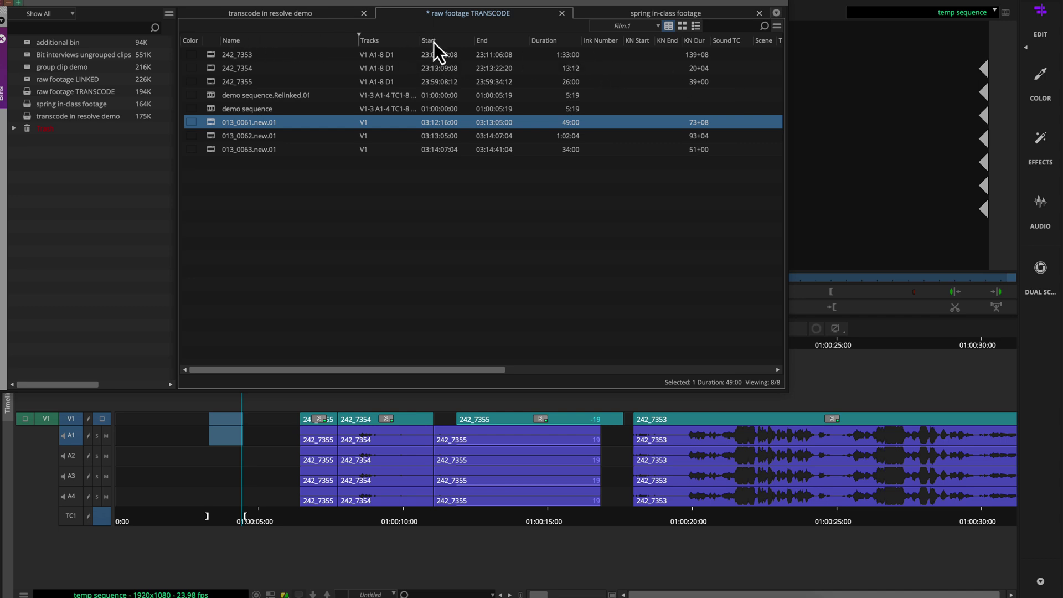
pyautogui.moveTo(434, 42); pyautogui.dragTo(366, 41)
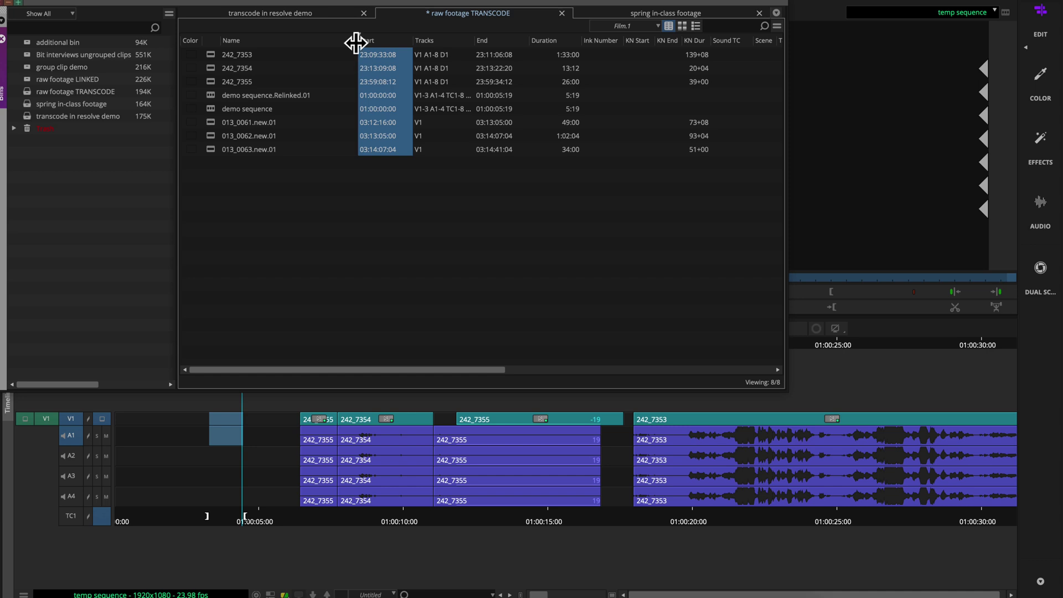
pyautogui.moveTo(356, 42); pyautogui.dragTo(320, 43)
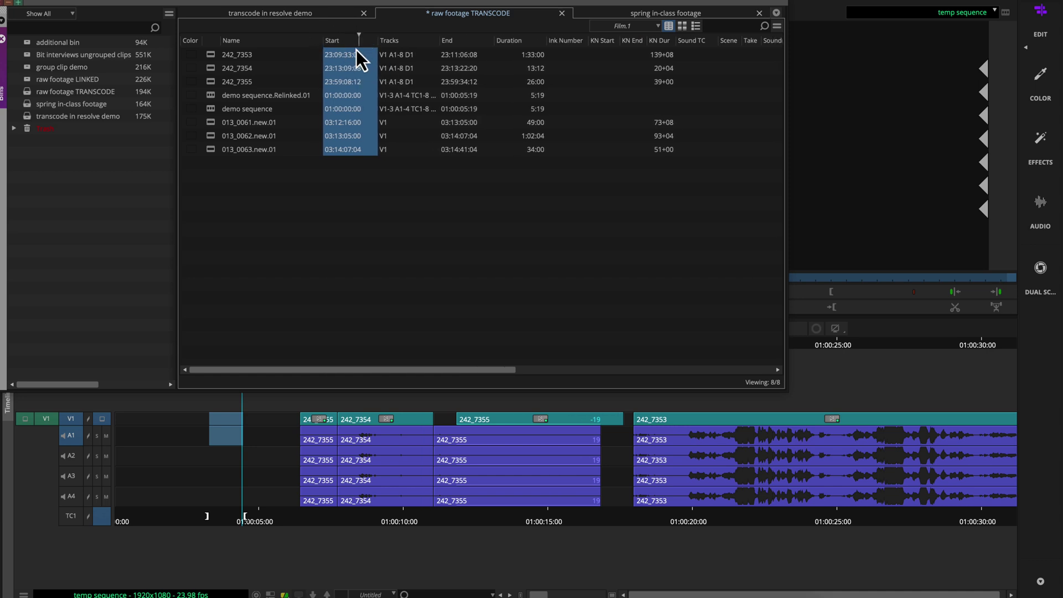
# Compare which columns stay fixed during sideways scrolling with the freeze line at different positions in the bin.
pyautogui.moveTo(422, 372); pyautogui.dragTo(628, 328)
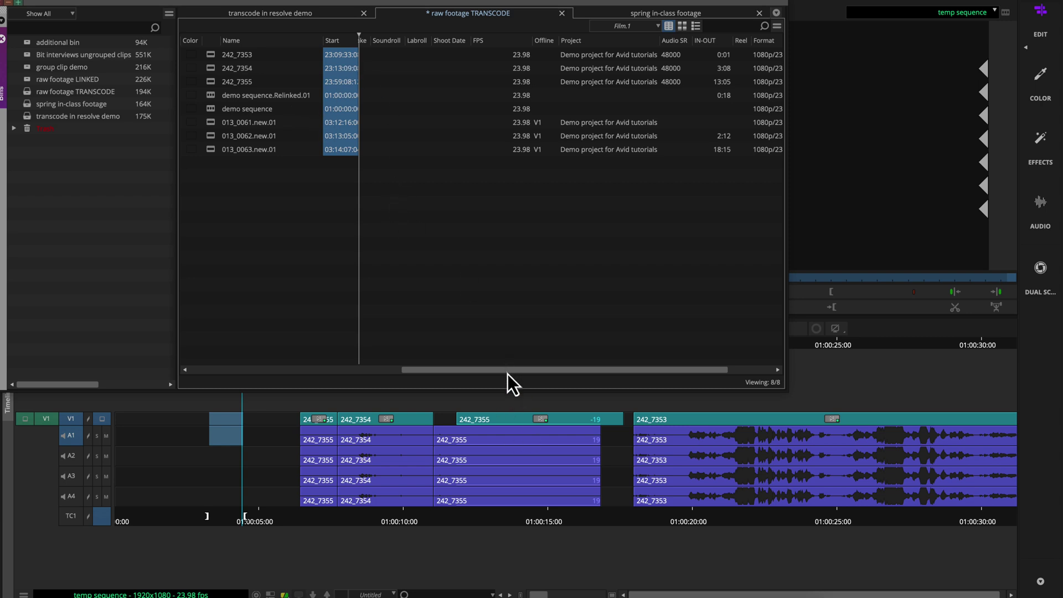
pyautogui.moveTo(508, 375); pyautogui.dragTo(257, 372)
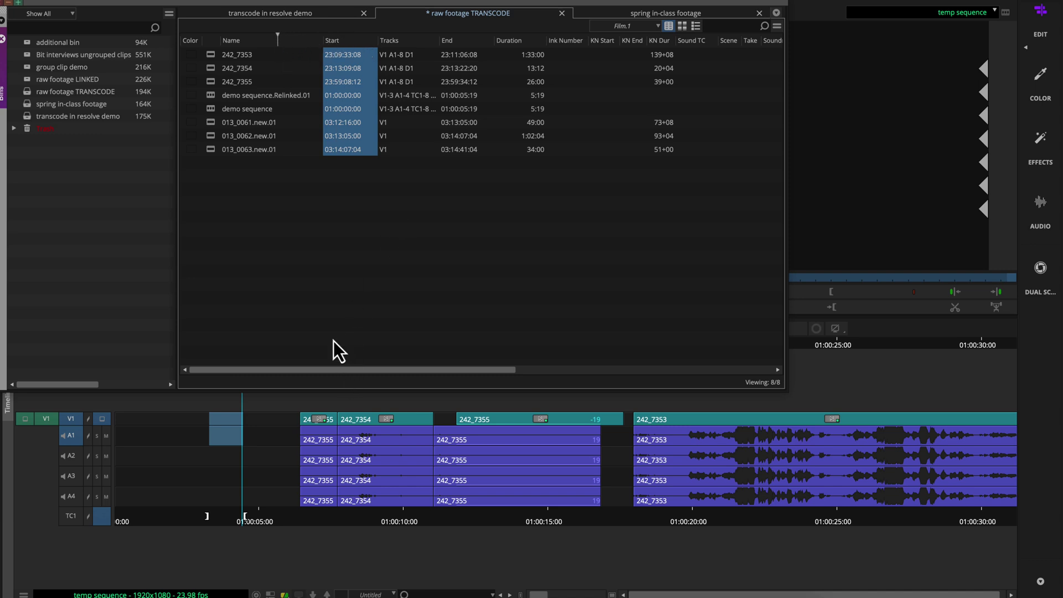
pyautogui.moveTo(332, 370); pyautogui.dragTo(297, 349)
pyautogui.moveTo(663, 370); pyautogui.dragTo(287, 379)
pyautogui.moveTo(358, 371); pyautogui.dragTo(335, 371)
pyautogui.moveTo(421, 370); pyautogui.dragTo(226, 343)
pyautogui.moveTo(485, 371); pyautogui.dragTo(754, 369)
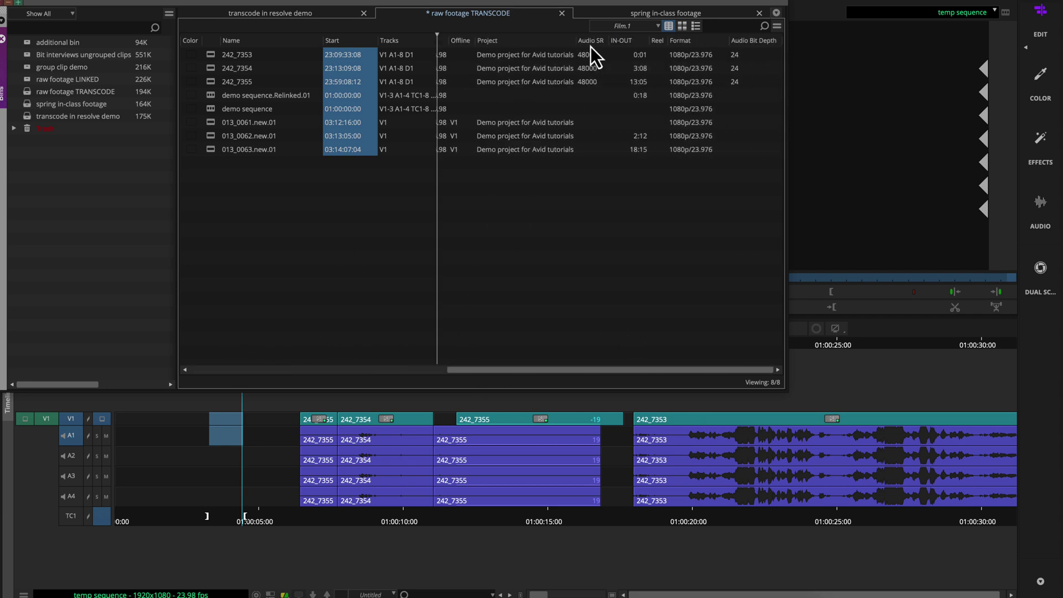
# Place the Format column directly after Name and set the freeze line at the right edge of Format.
pyautogui.moveTo(686, 43); pyautogui.dragTo(339, 48)
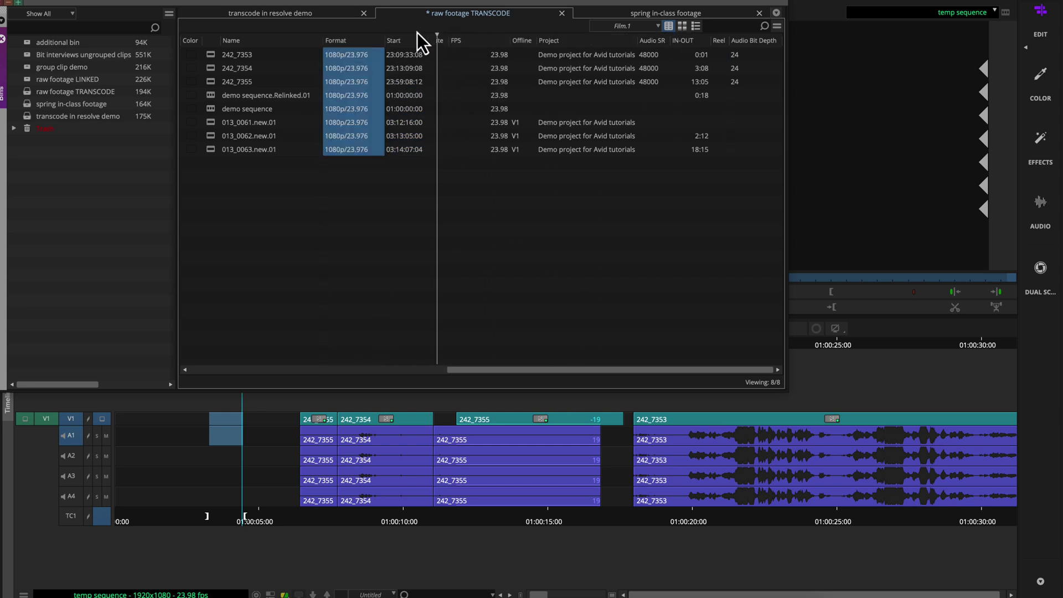
pyautogui.moveTo(439, 37); pyautogui.dragTo(378, 39)
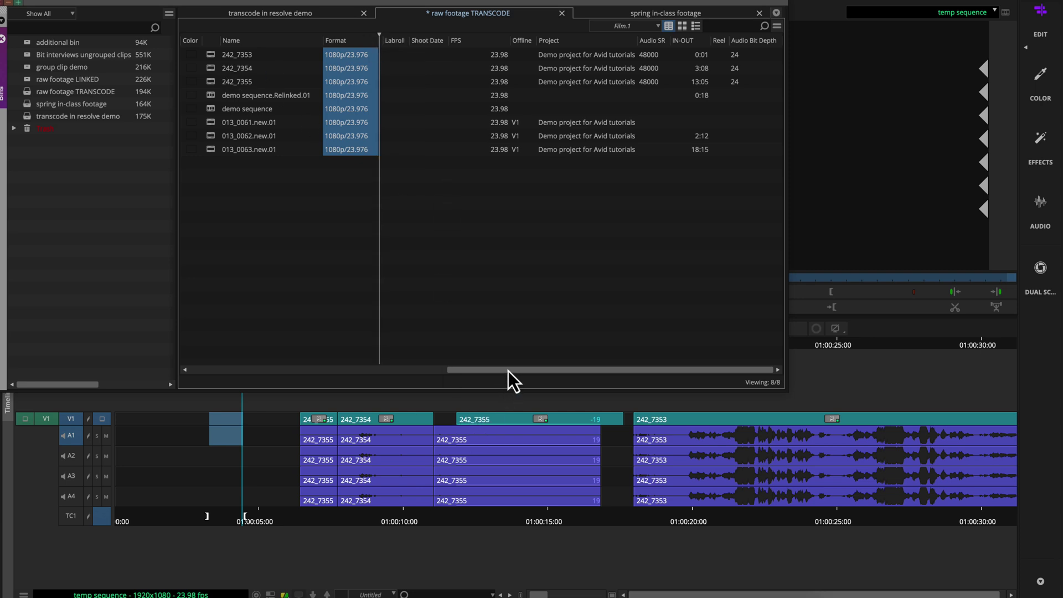
pyautogui.moveTo(508, 369); pyautogui.dragTo(579, 374)
pyautogui.moveTo(479, 373); pyautogui.dragTo(154, 356)
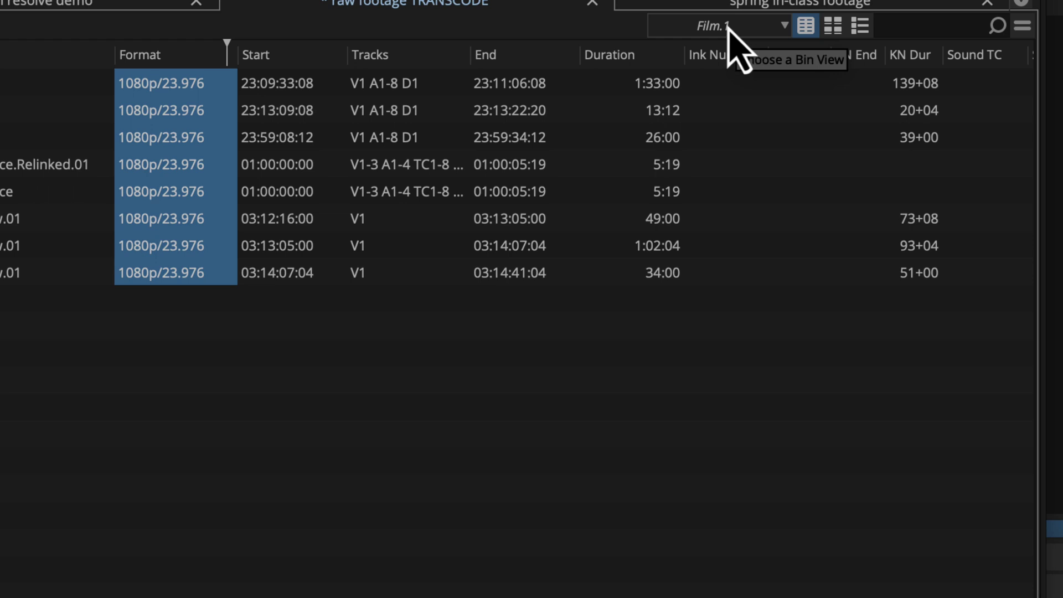
# Save the customised column layout as a new bin view named "mark demo view".
pyautogui.click(786, 26)
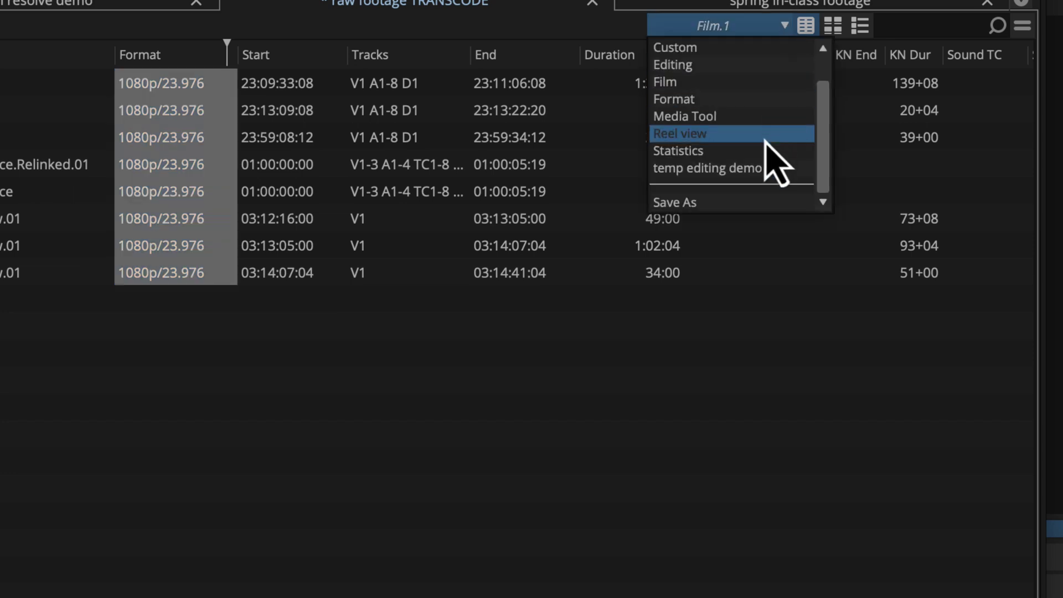
pyautogui.click(753, 204)
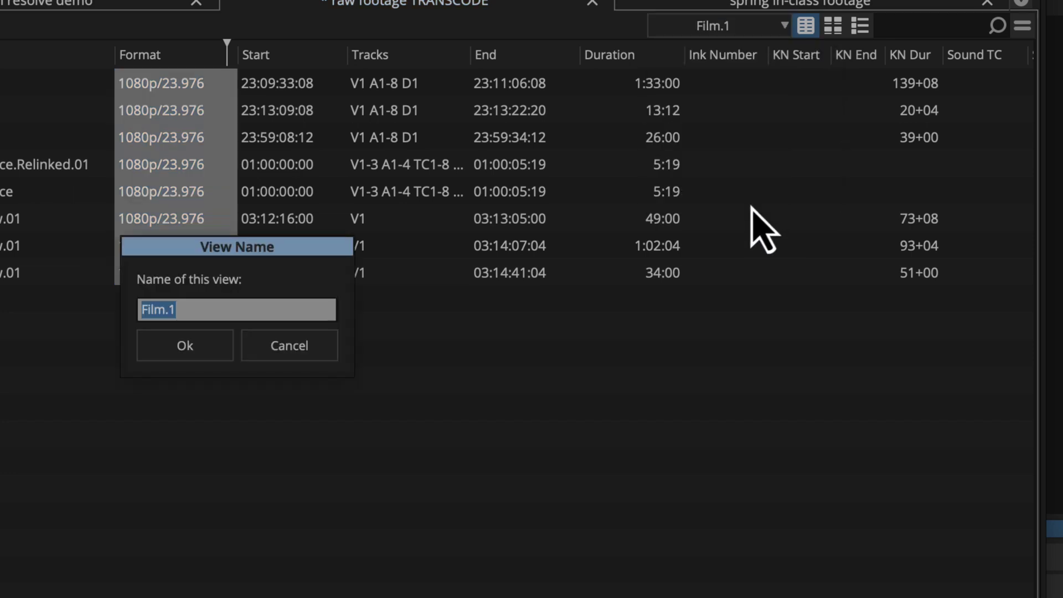
pyautogui.press('Right')
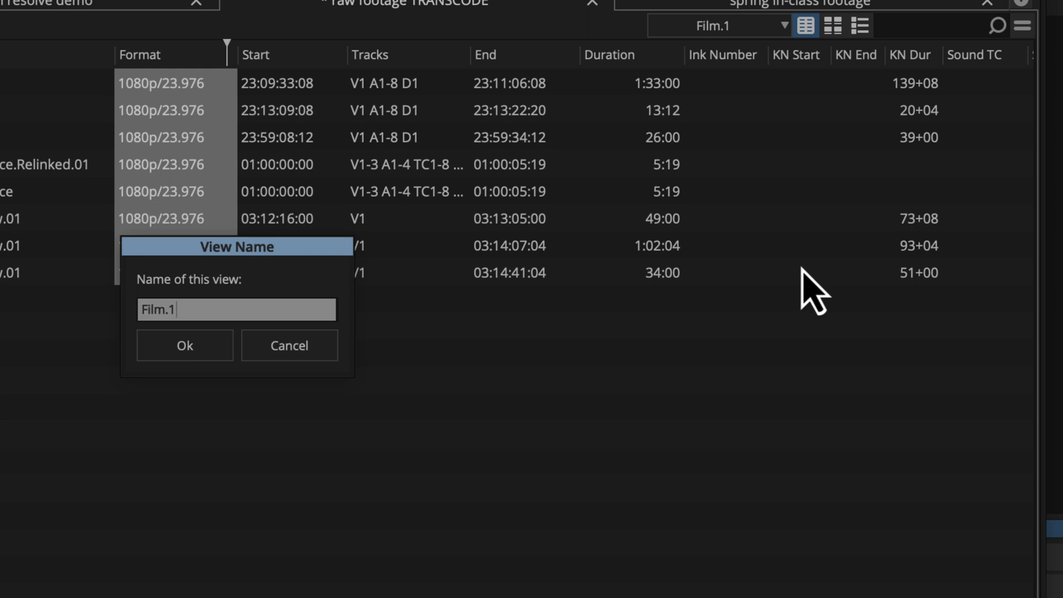
pyautogui.press('BackSpace')
pyautogui.press('BackSpace')
pyautogui.press('BackSpace')
pyautogui.press('BackSpace')
pyautogui.press('BackSpace')
pyautogui.press('BackSpace')
pyautogui.write('mark demo view')
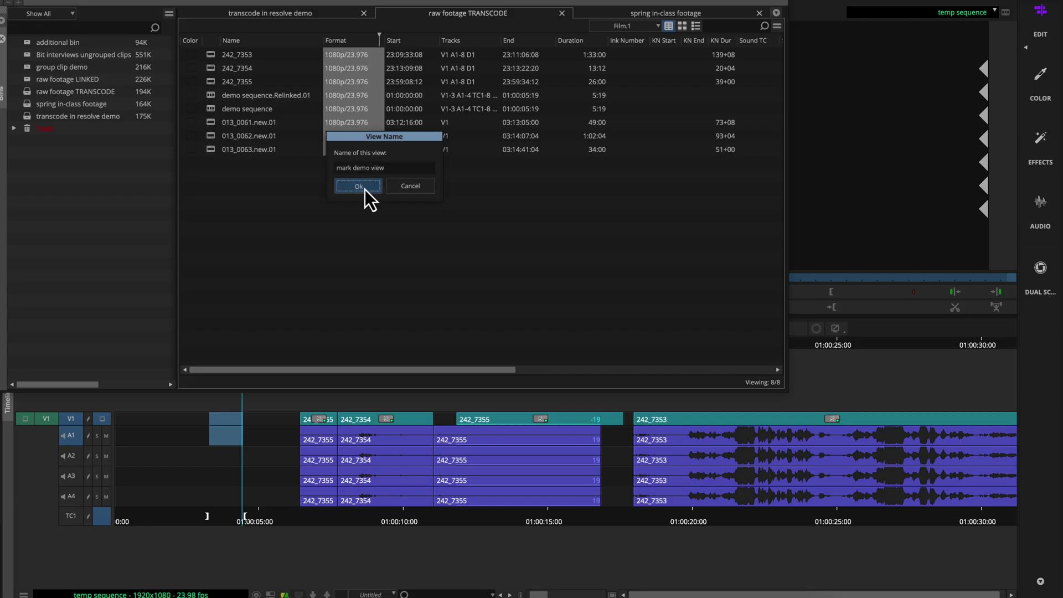
pyautogui.click(365, 190)
# Compare the bin's contents in the Editing view and the Custom view.
pyautogui.click(646, 28)
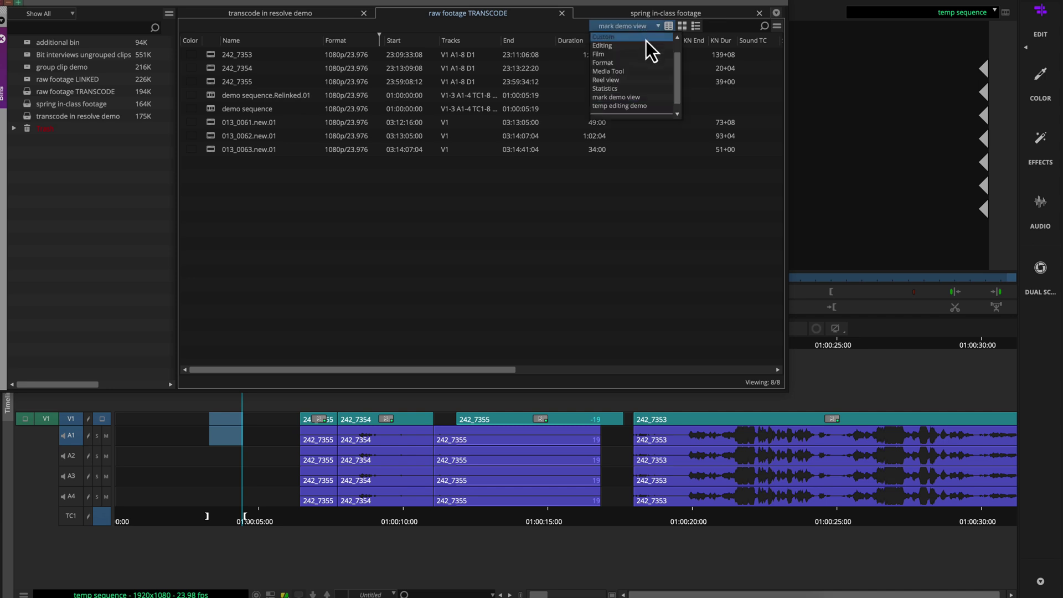
pyautogui.click(644, 46)
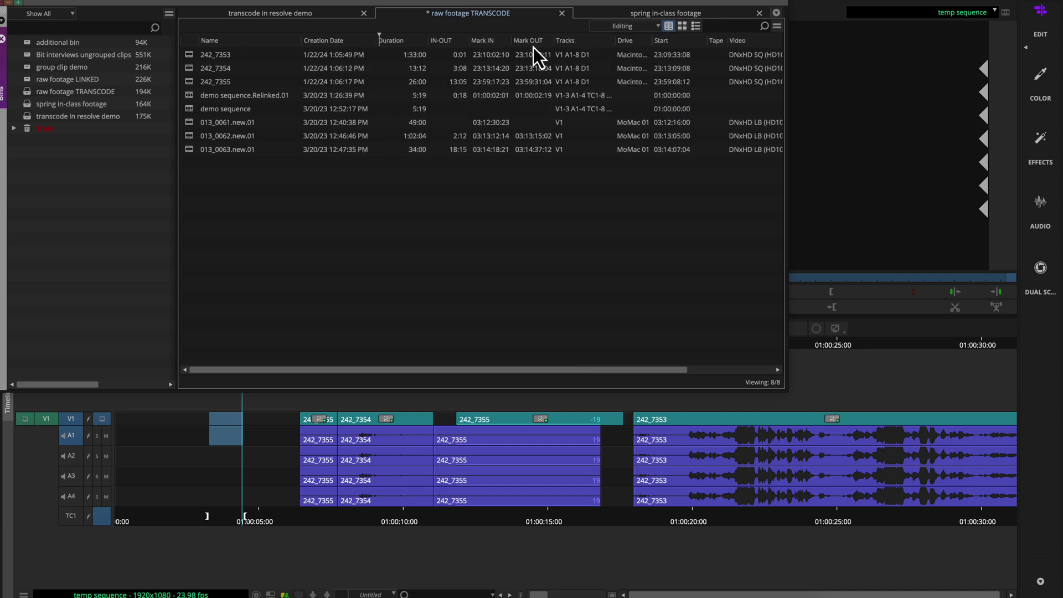
pyautogui.click(658, 23)
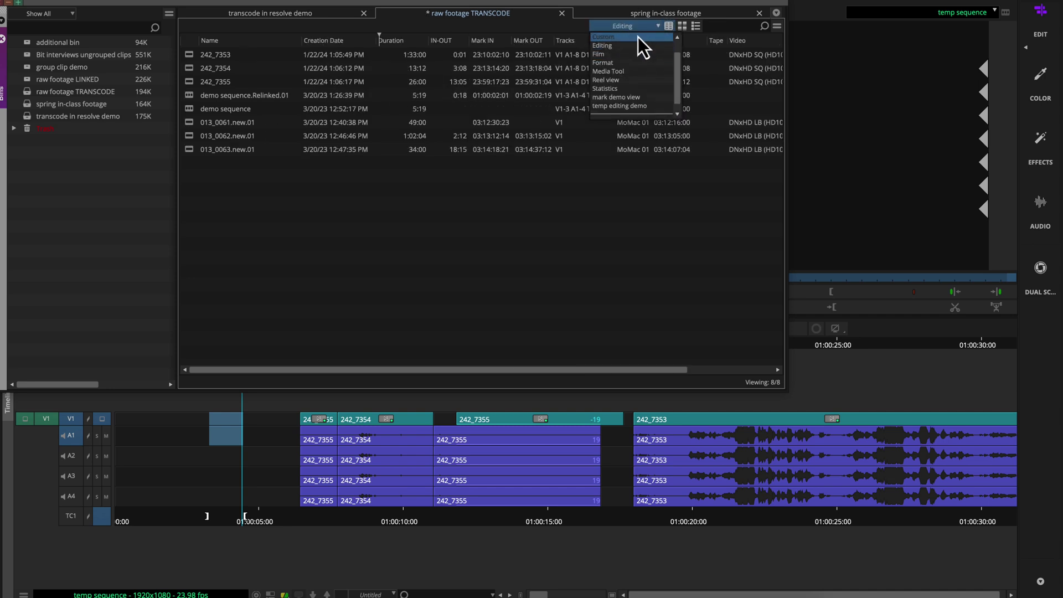
pyautogui.click(638, 38)
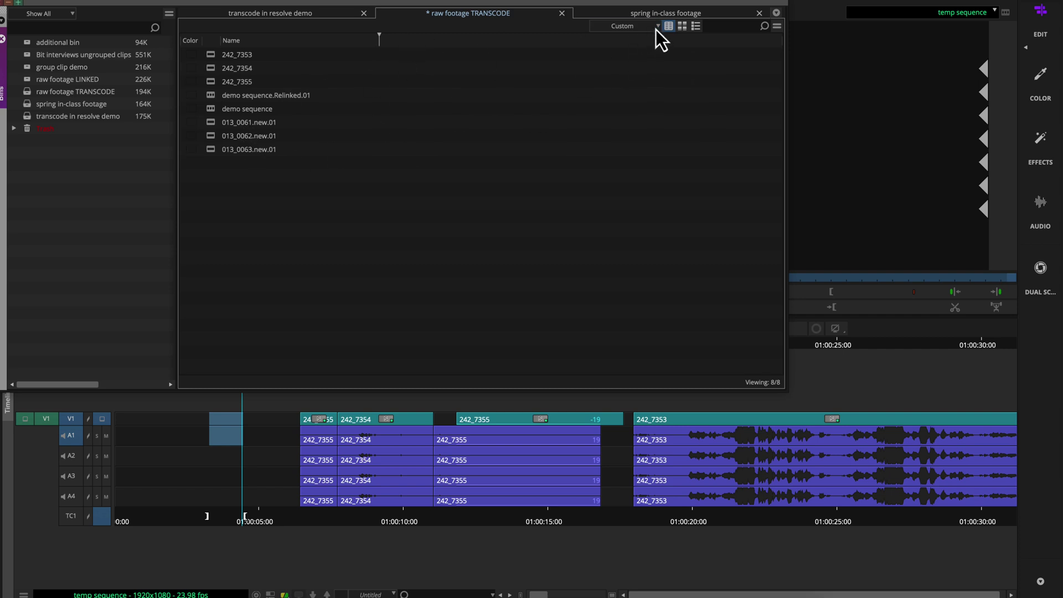
# Switch the bin back to the saved "mark demo view" and examine its full range of columns.
pyautogui.click(656, 29)
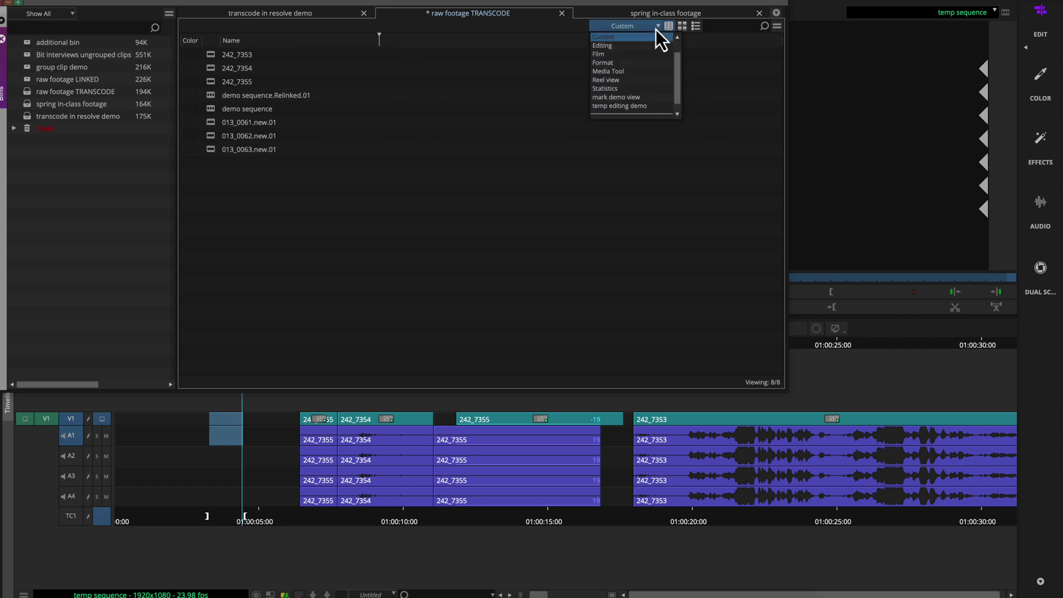
pyautogui.click(644, 98)
pyautogui.moveTo(345, 375)
pyautogui.mouseDown()
pyautogui.moveTo(561, 352)
pyautogui.moveTo(322, 372)
pyautogui.moveTo(303, 342)
pyautogui.mouseUp()
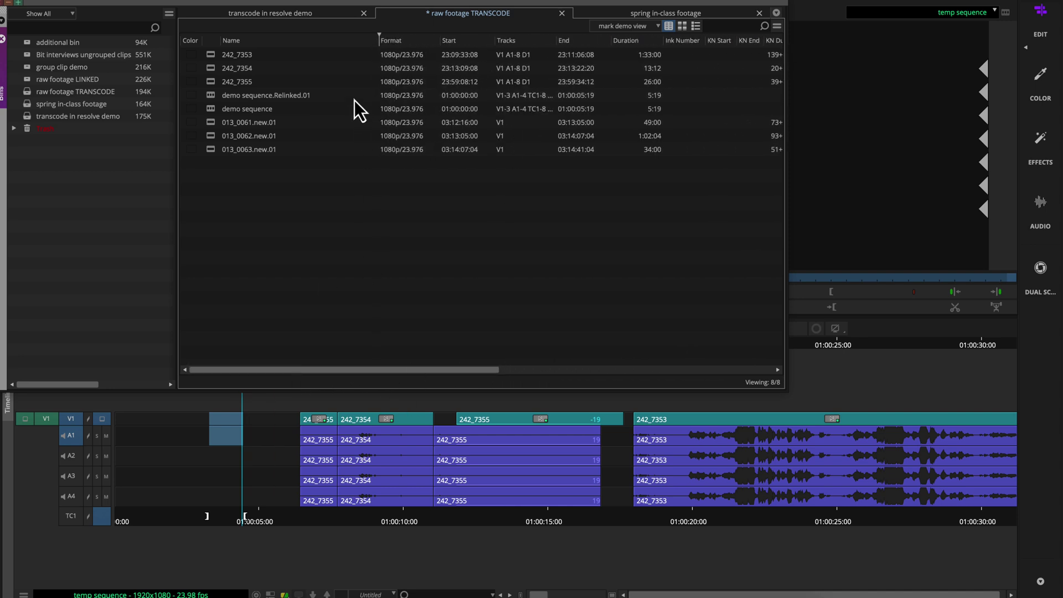
pyautogui.moveTo(426, 370); pyautogui.dragTo(725, 371)
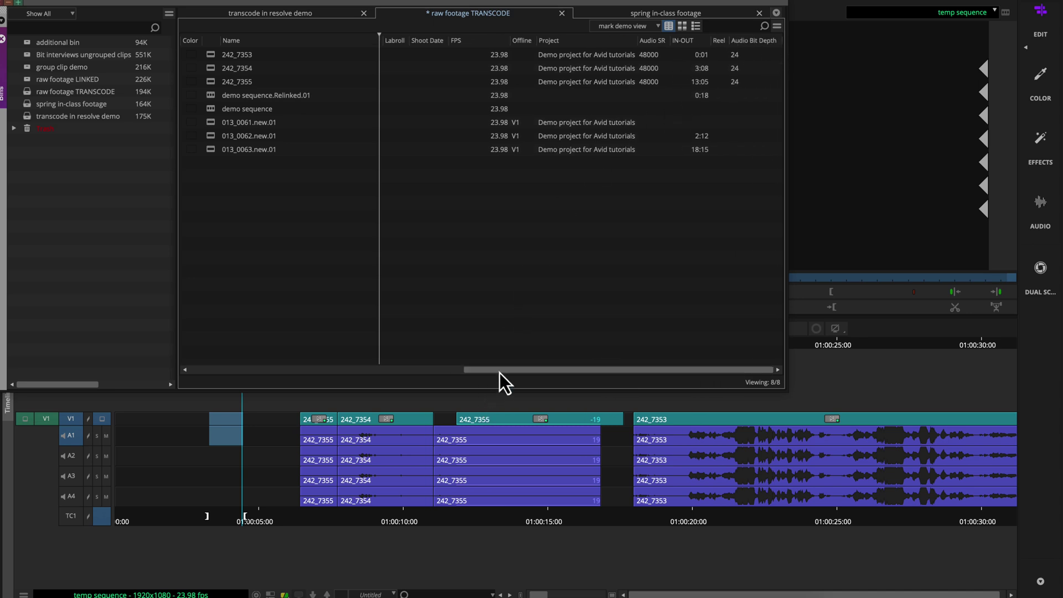
pyautogui.moveTo(500, 372); pyautogui.dragTo(226, 385)
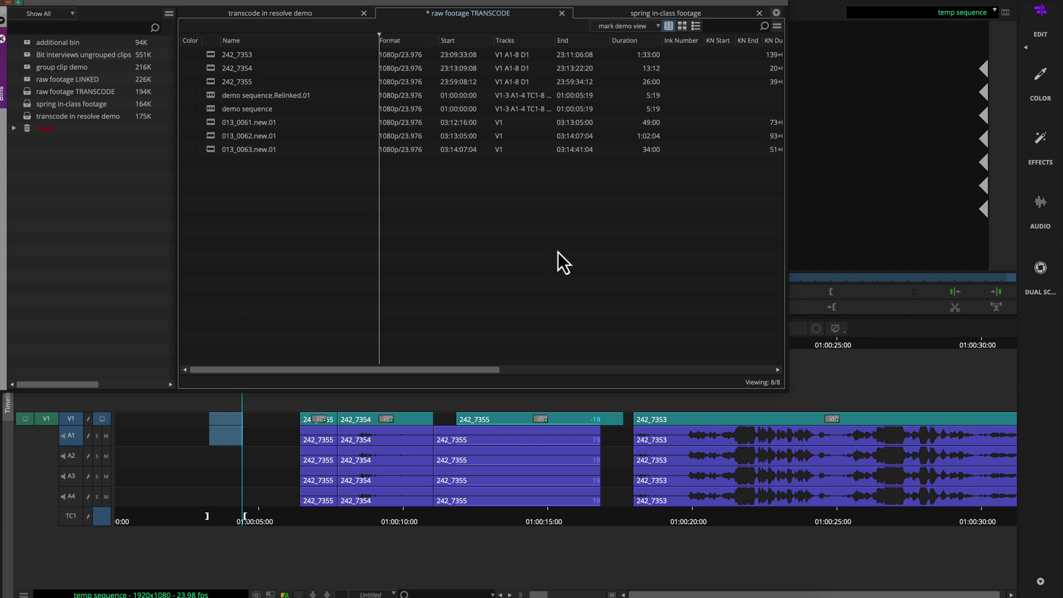
# Delete the "temp editing demo" bin view from the user settings.
pyautogui.hotkey('ctrl', '=')
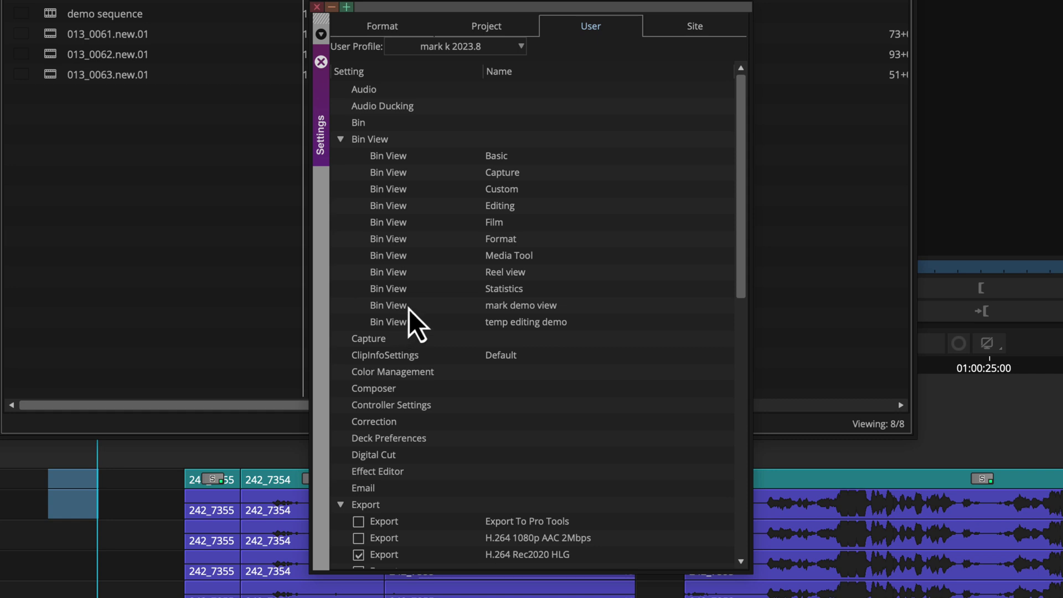
pyautogui.click(399, 323)
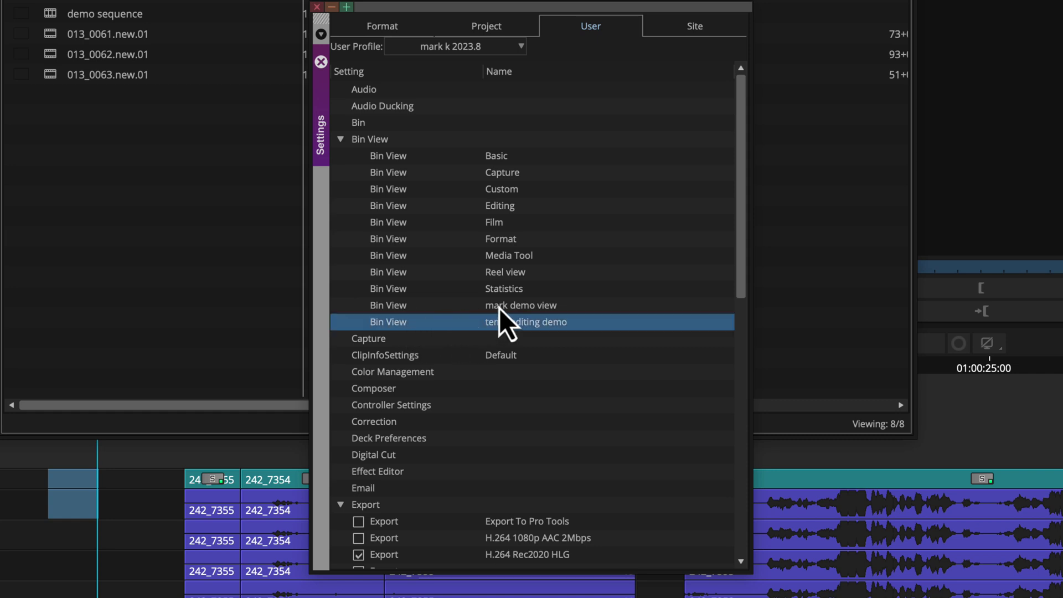
pyautogui.press('Delete')
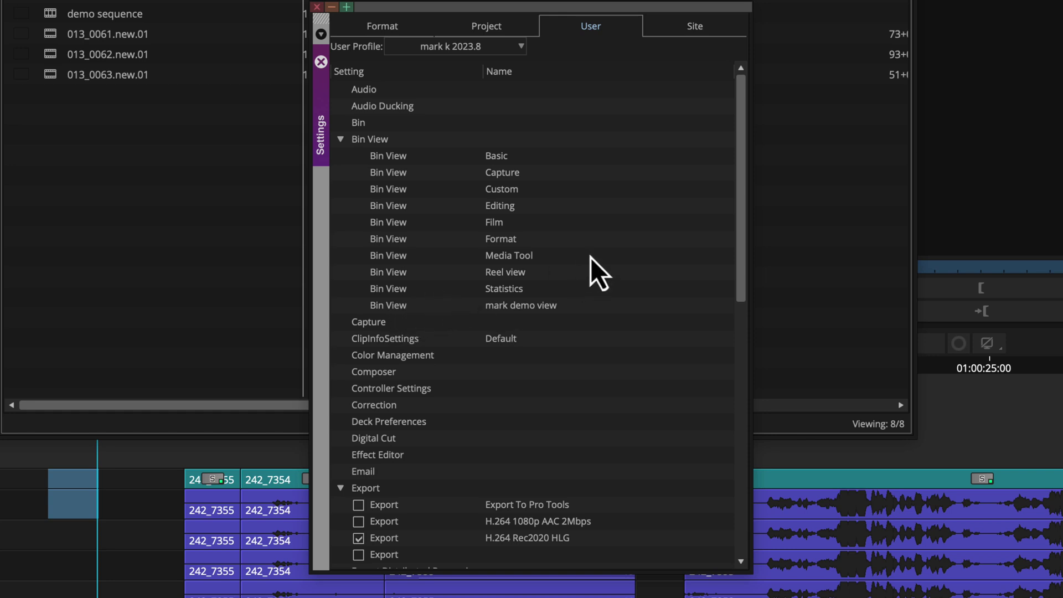
# Duplicate the Film bin view in the user settings and open the copy's column selection.
pyautogui.click(370, 221)
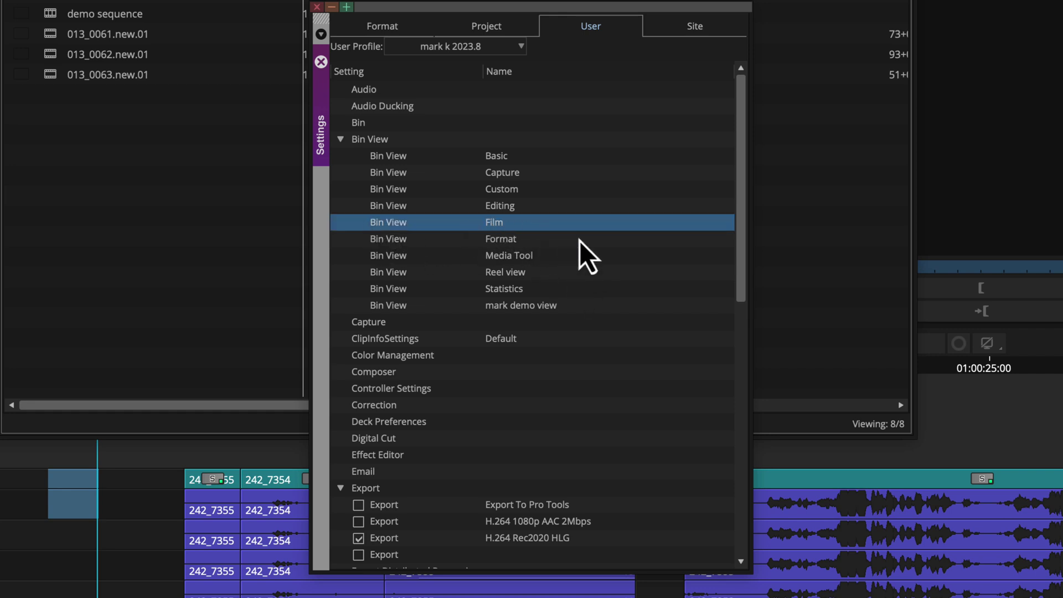
pyautogui.hotkey('ctrl', 'd')
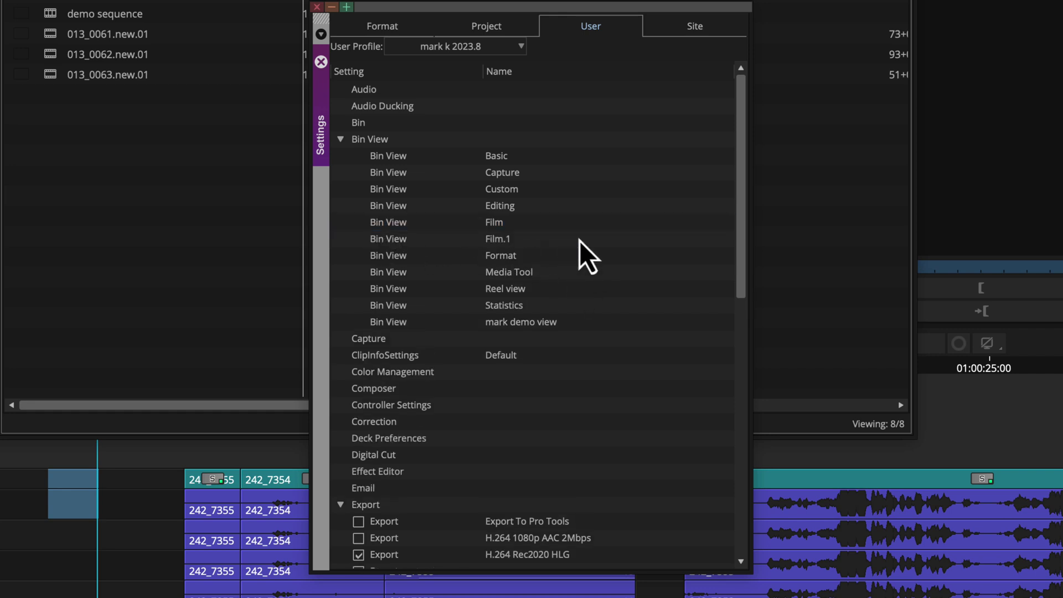
pyautogui.doubleClick(386, 243)
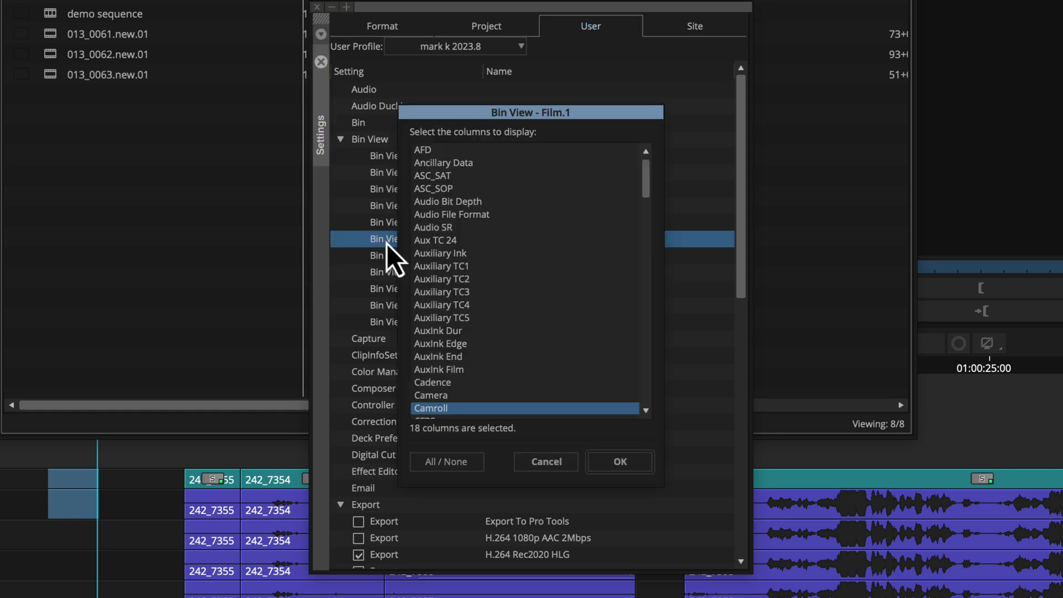
pyautogui.scroll(-20, 510, 228)
pyautogui.scroll(20, 510, 229)
pyautogui.scroll(-12, 510, 228)
pyautogui.scroll(10, 509, 229)
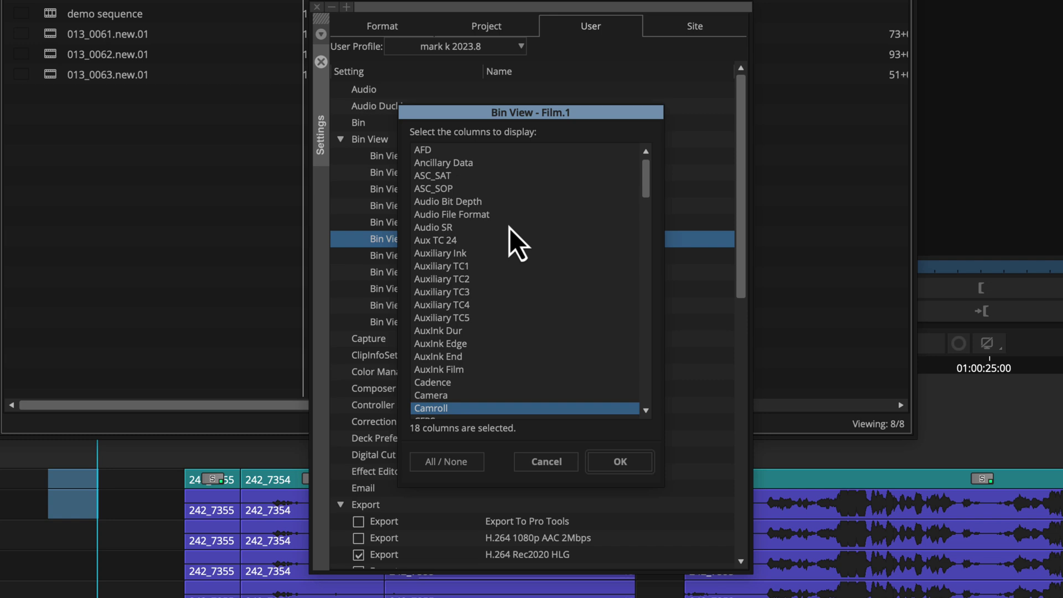
# Add the Auxiliary TC1, Auxiliary TC3 and Auxiliary TC4 columns to the duplicated Film view, apply the selection and close the settings.
pyautogui.click(449, 266)
pyautogui.click(449, 291)
pyautogui.click(449, 305)
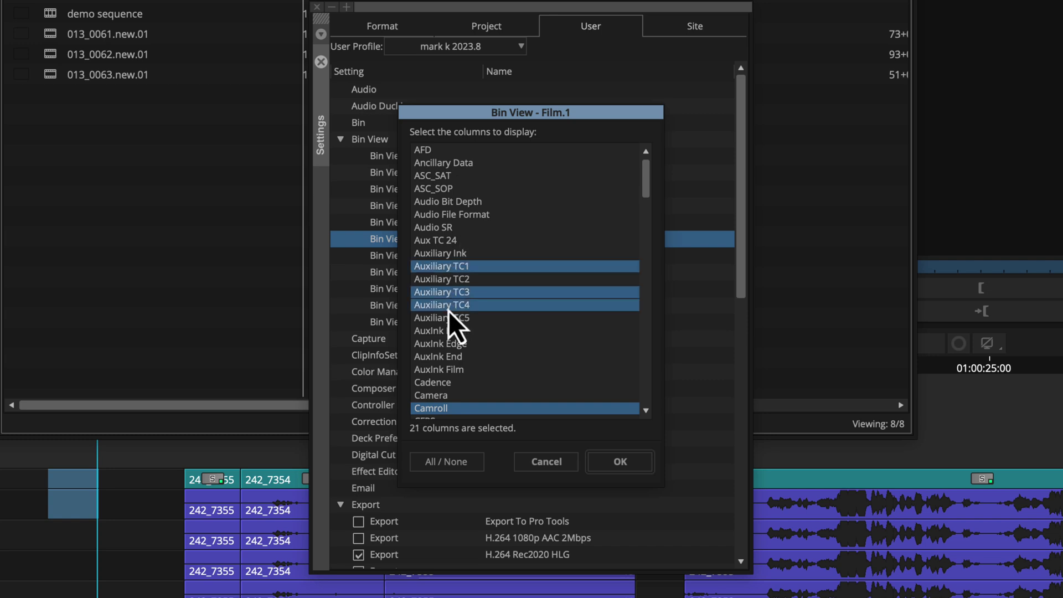
pyautogui.click(624, 468)
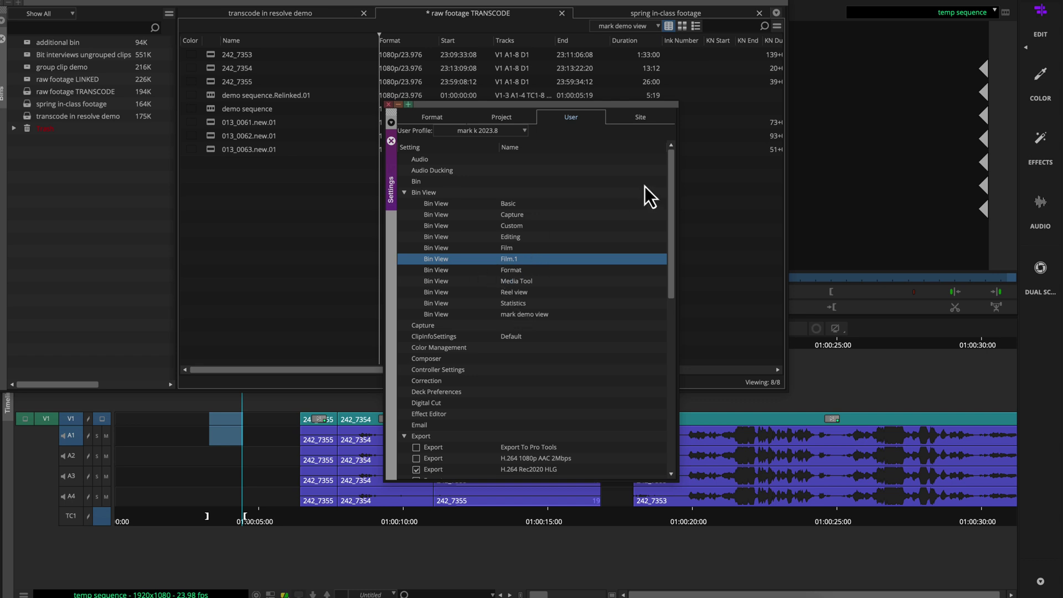
pyautogui.click(388, 105)
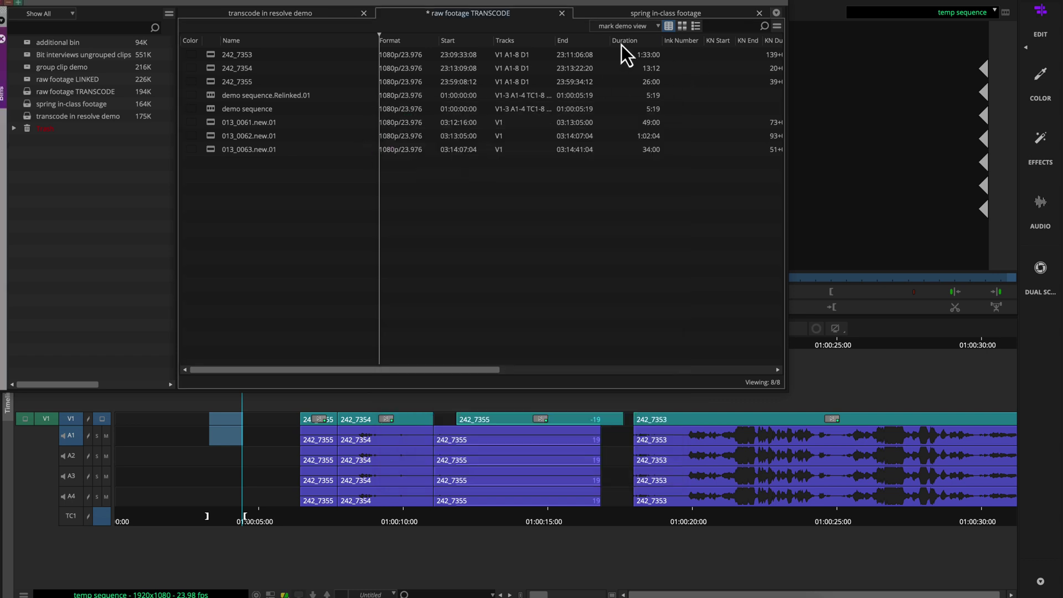
# Apply the Film.1 bin view to the raw footage TRANSCODE bin.
pyautogui.click(657, 26)
pyautogui.click(647, 56)
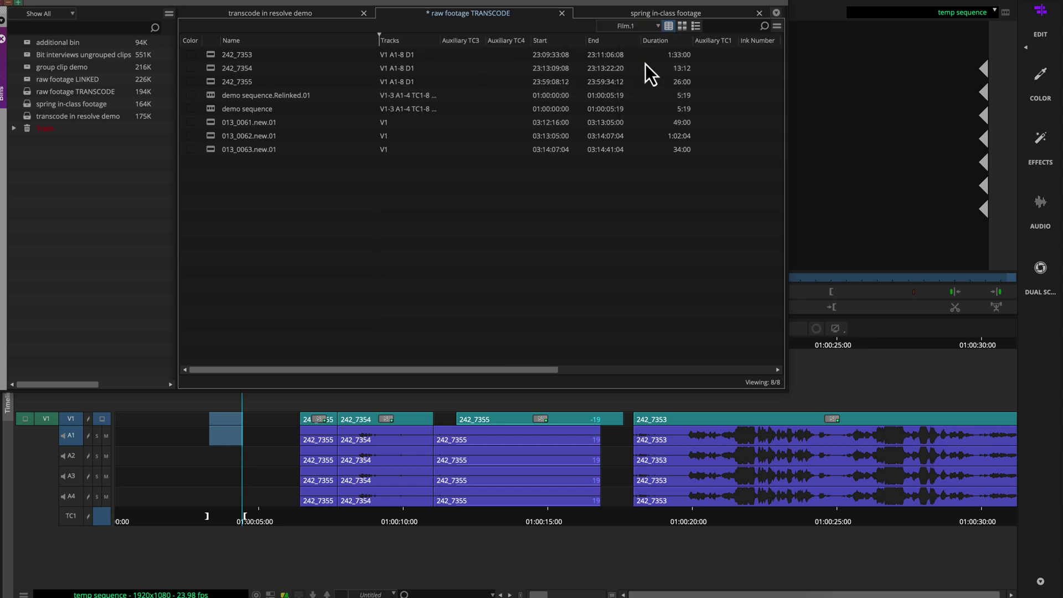
pyautogui.rightClick(467, 200)
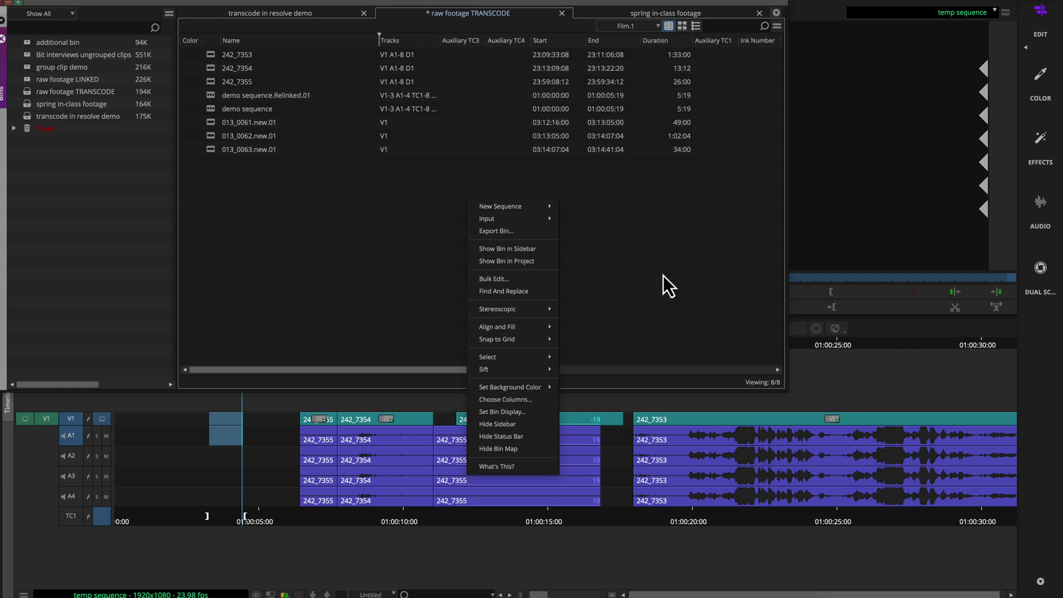
pyautogui.click(604, 285)
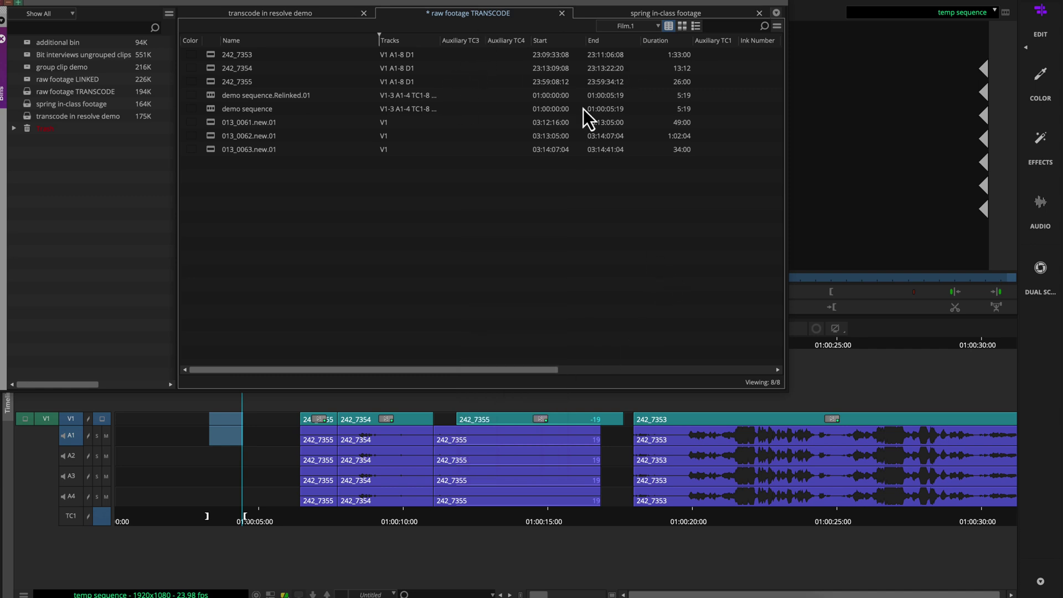